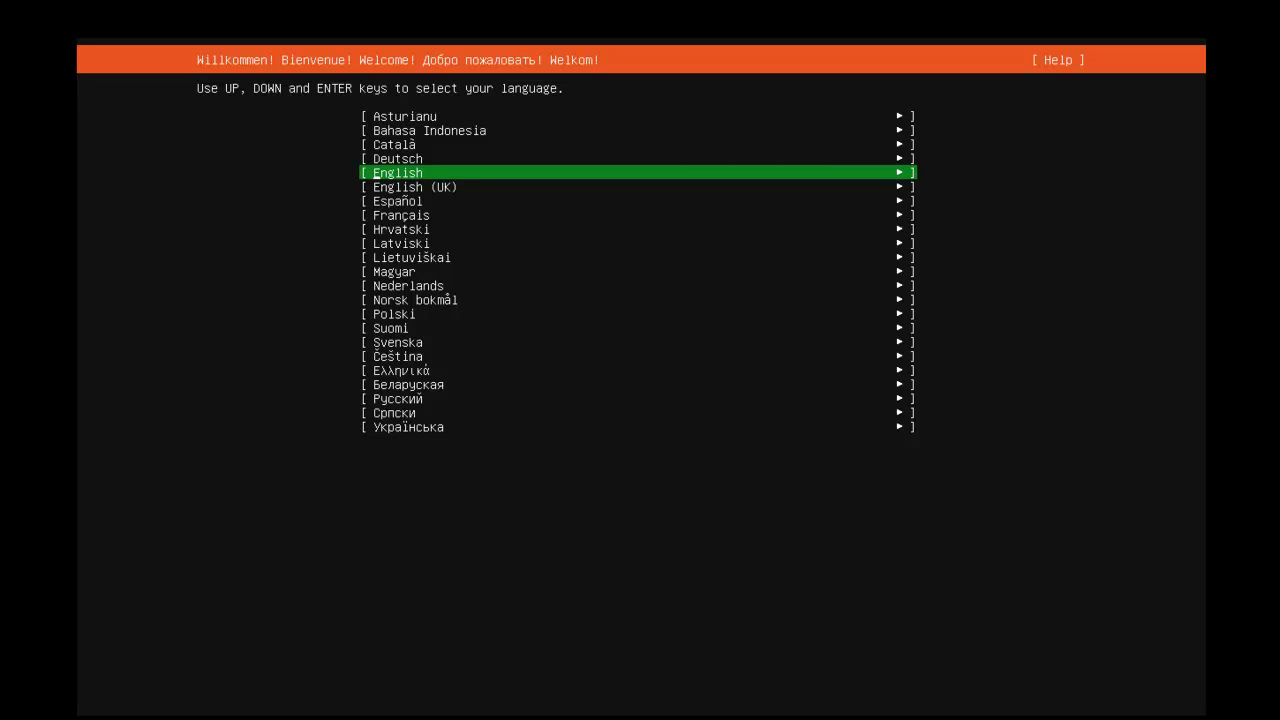
Choose English as the installation language and update to the new installer version.
key(Return)
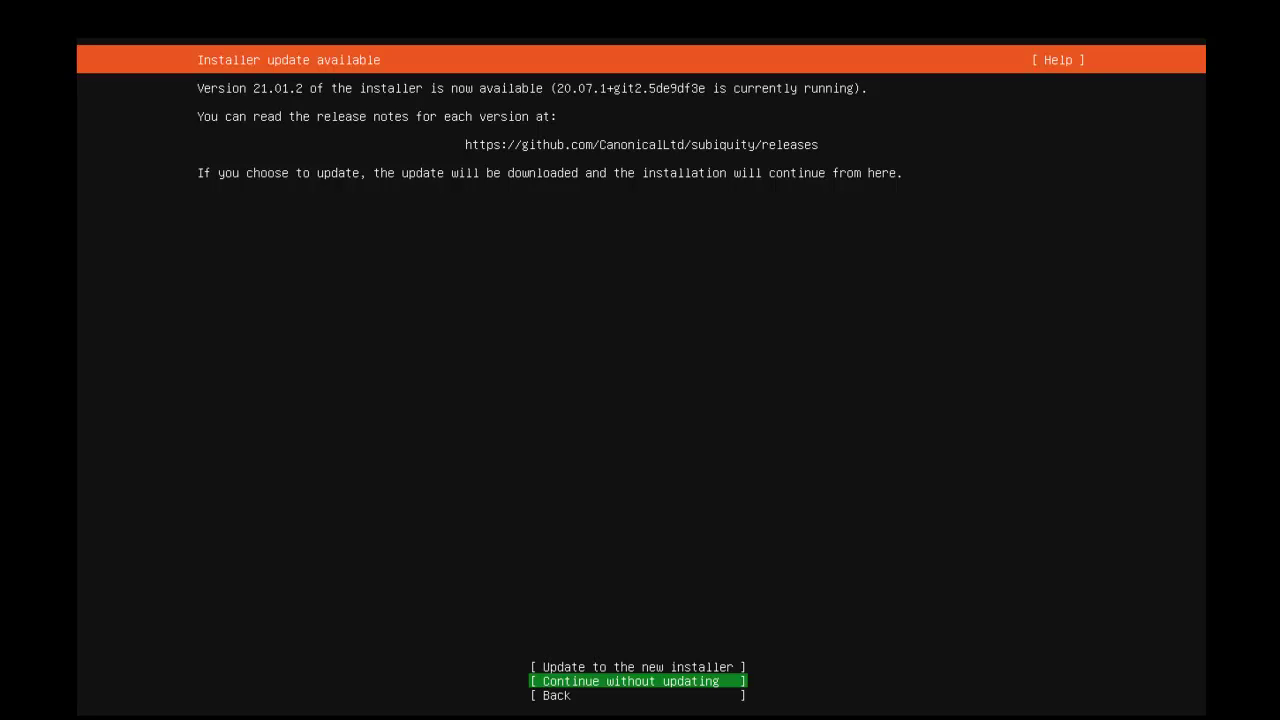
key(Up)
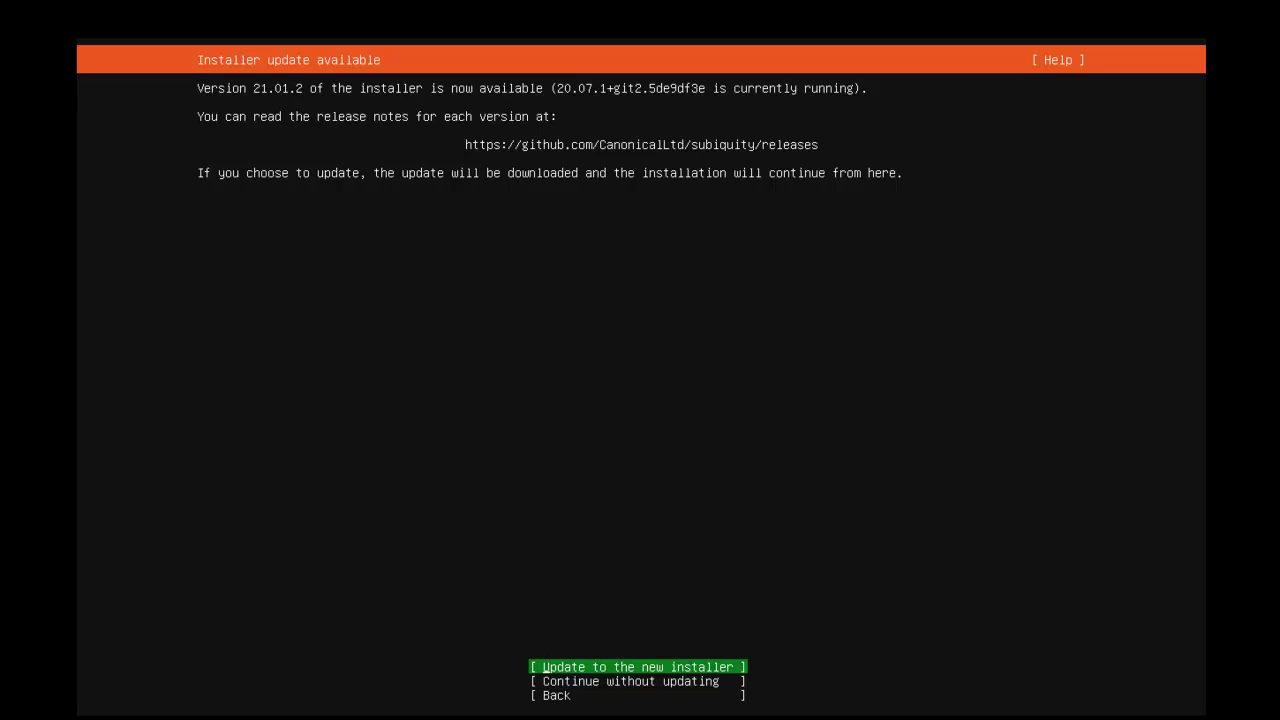
key(Return)
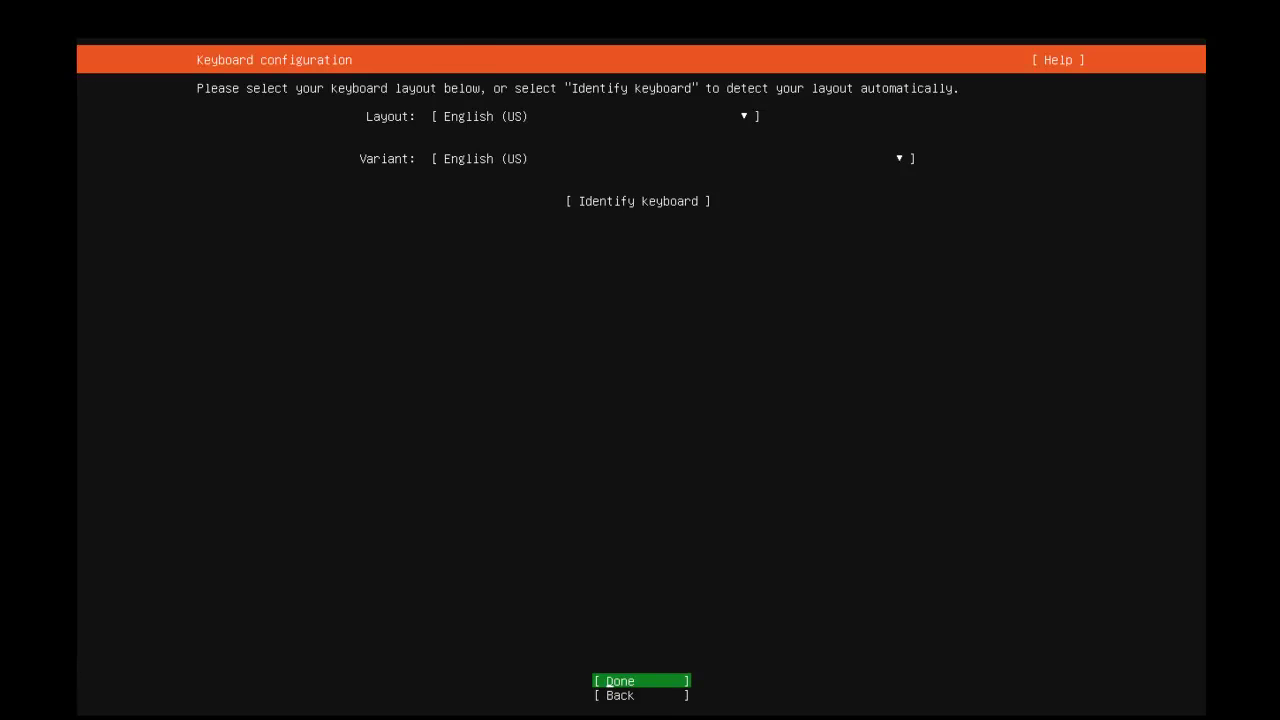
Accept the English (US) keyboard layout and variant and the DHCPv4 connection on ens33.
key(Return)
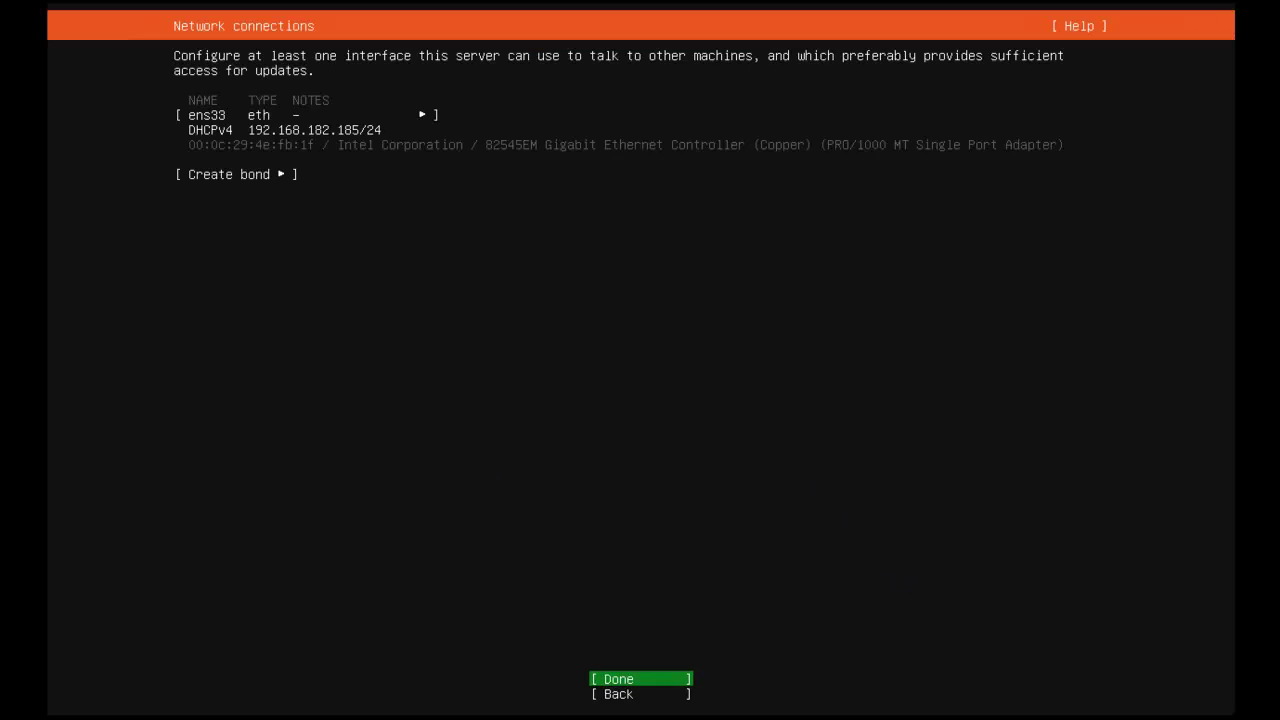
key(Return)
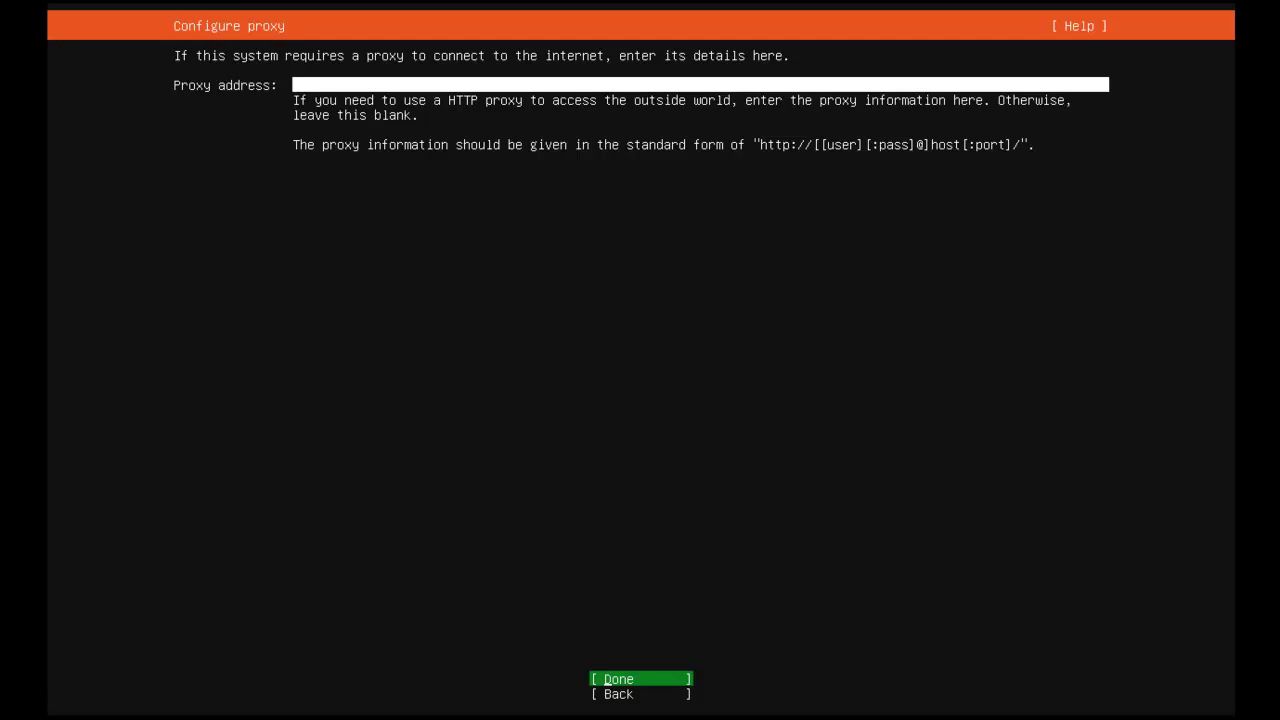
Leave the proxy address blank and keep the default Ubuntu archive mirror.
key(Down)
key(Up)
key(Return)
key(Return)
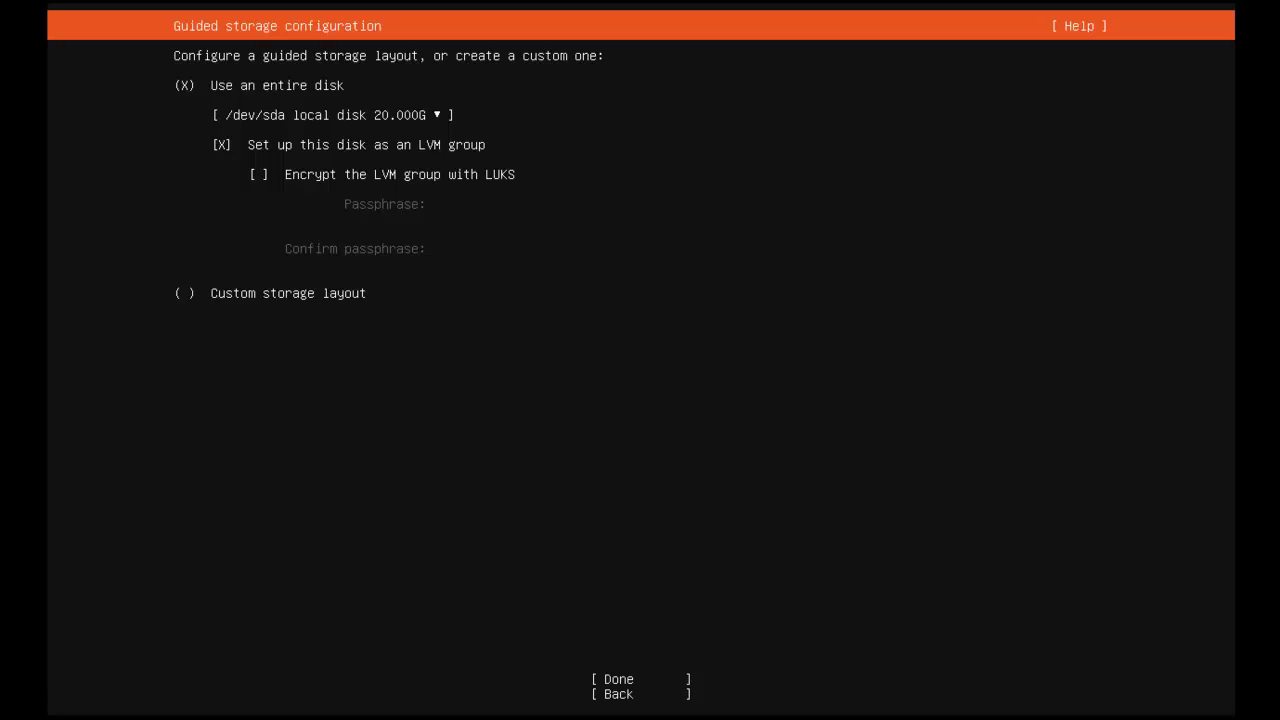
Accept the guided layout using the entire disk /dev/sda, set up as an LVM group without LUKS encryption.
key(Down)
key(Down)
key(Down)
key(Down)
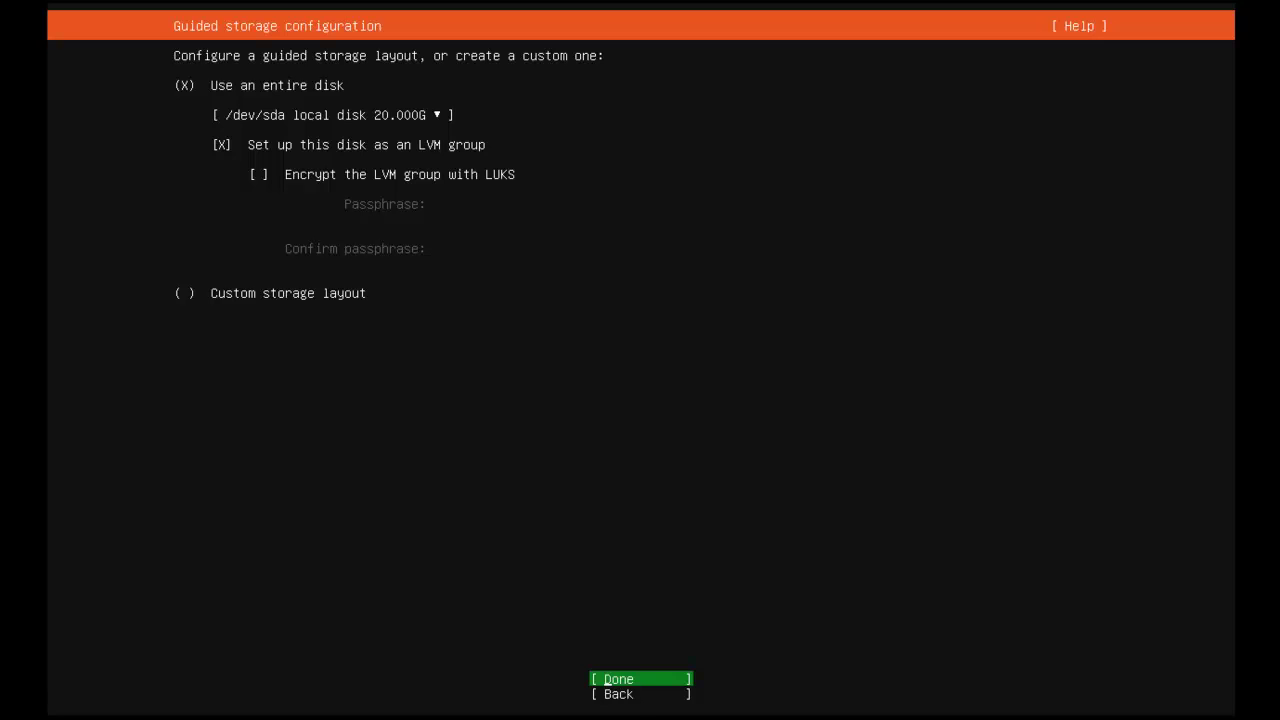
key(Return)
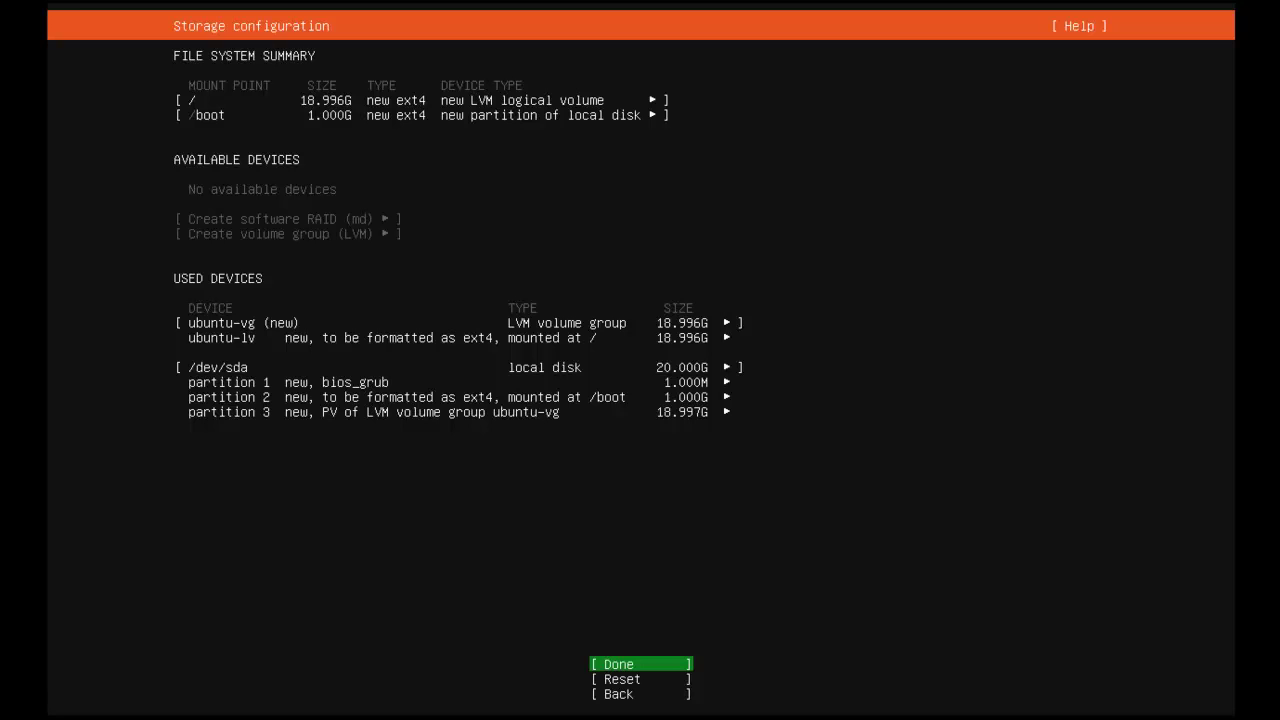
Go back from the storage summary through guided storage to the Ubuntu archive mirror settings.
key(Down)
key(Down)
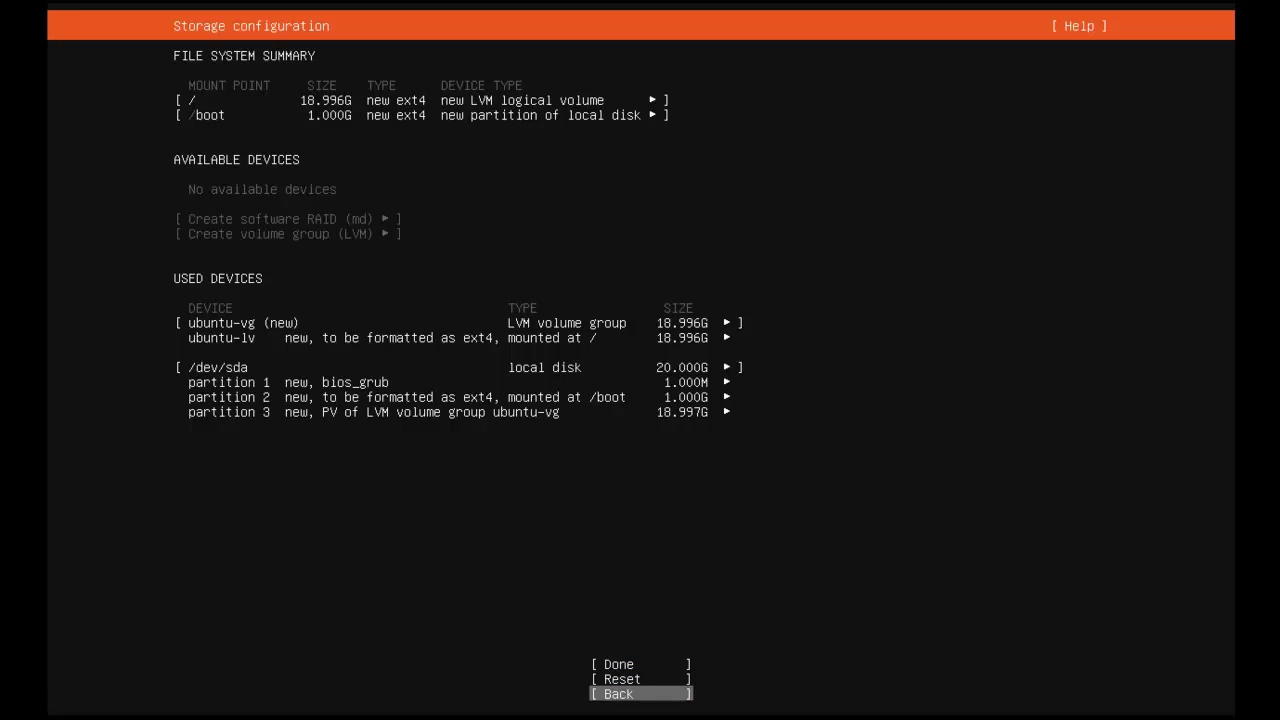
key(Return)
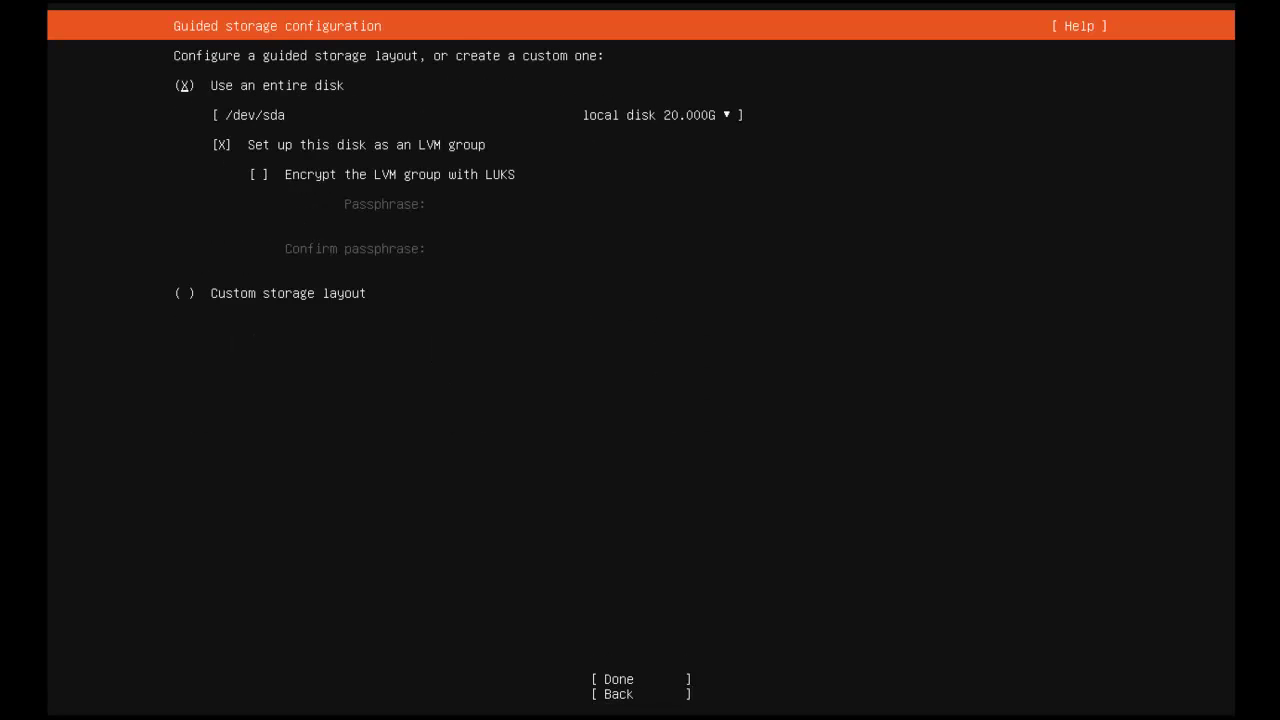
key(Down)
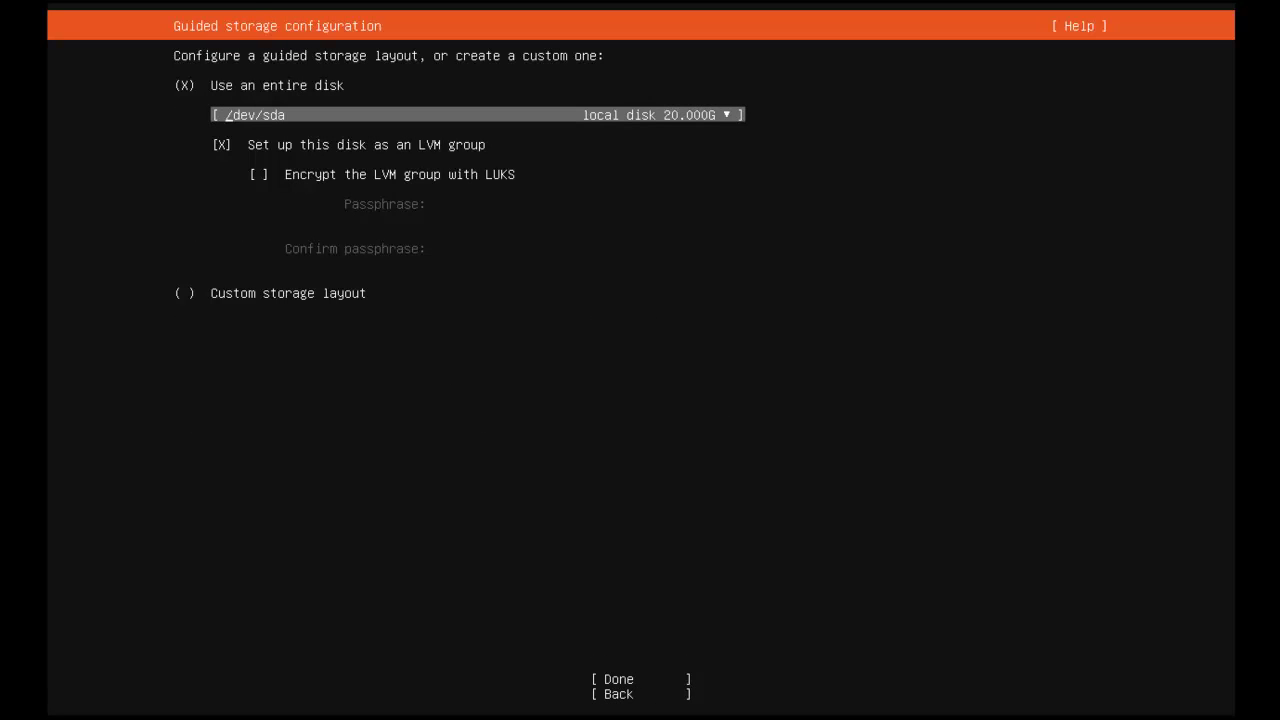
key(Down)
key(Down)
key(Tab)
key(Down)
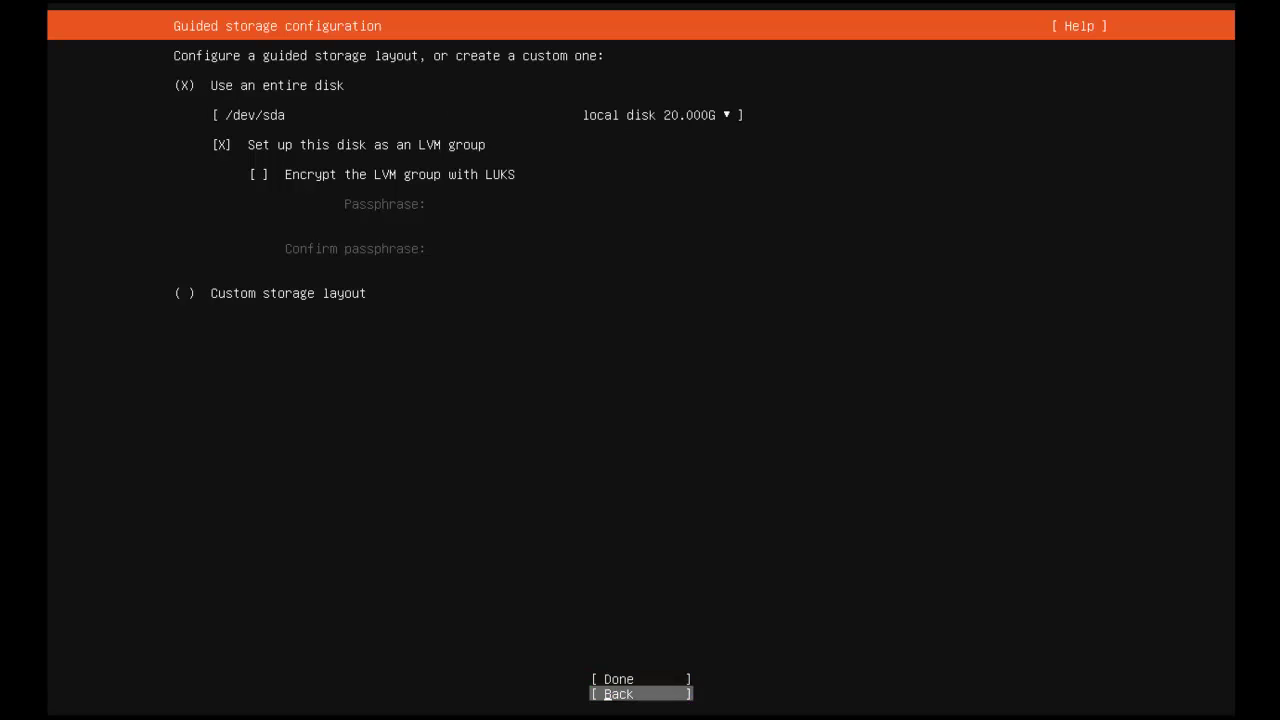
key(Return)
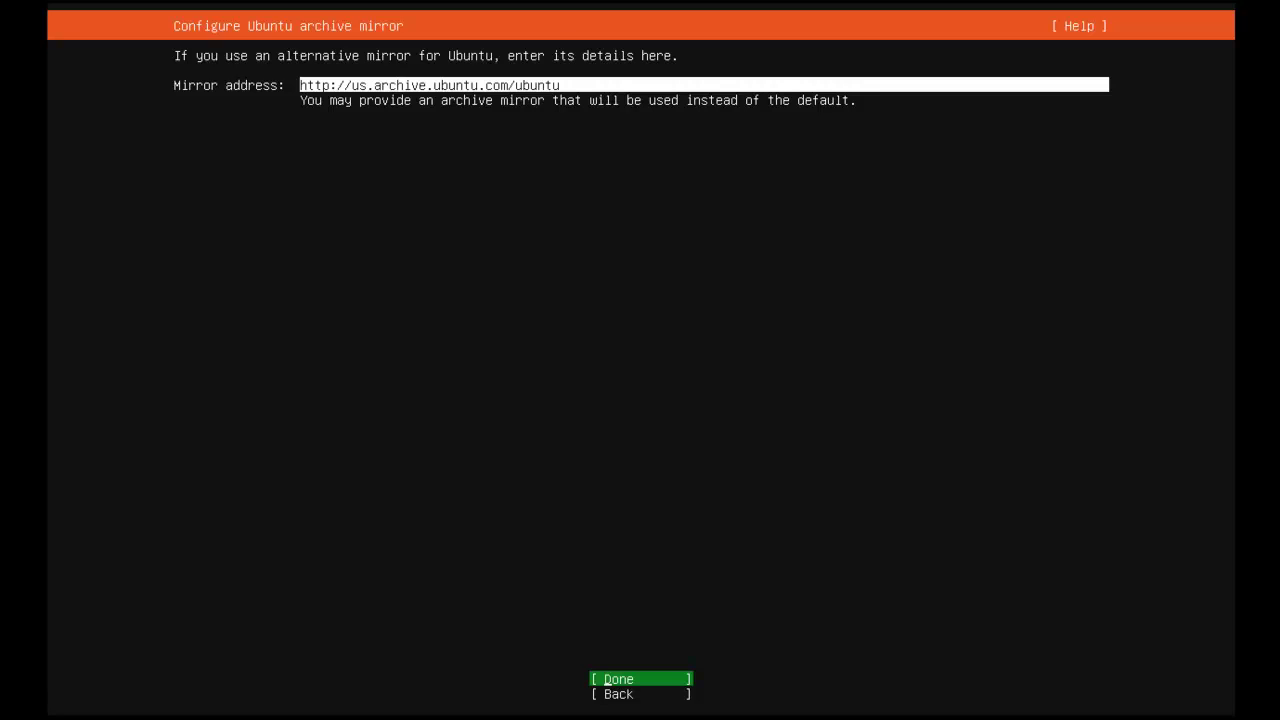
Keep the default archive mirror and accept the guided entire-disk LVM layout on /dev/sda again.
key(Return)
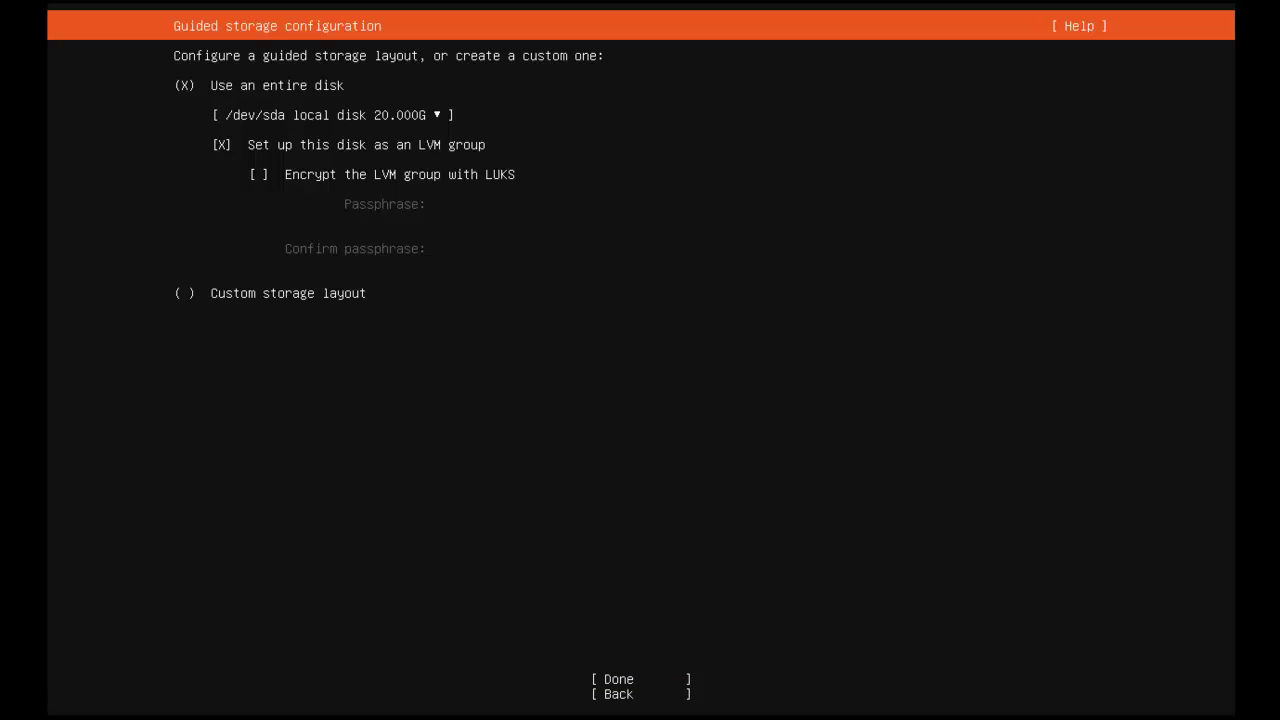
key(Down)
key(Down)
key(Up)
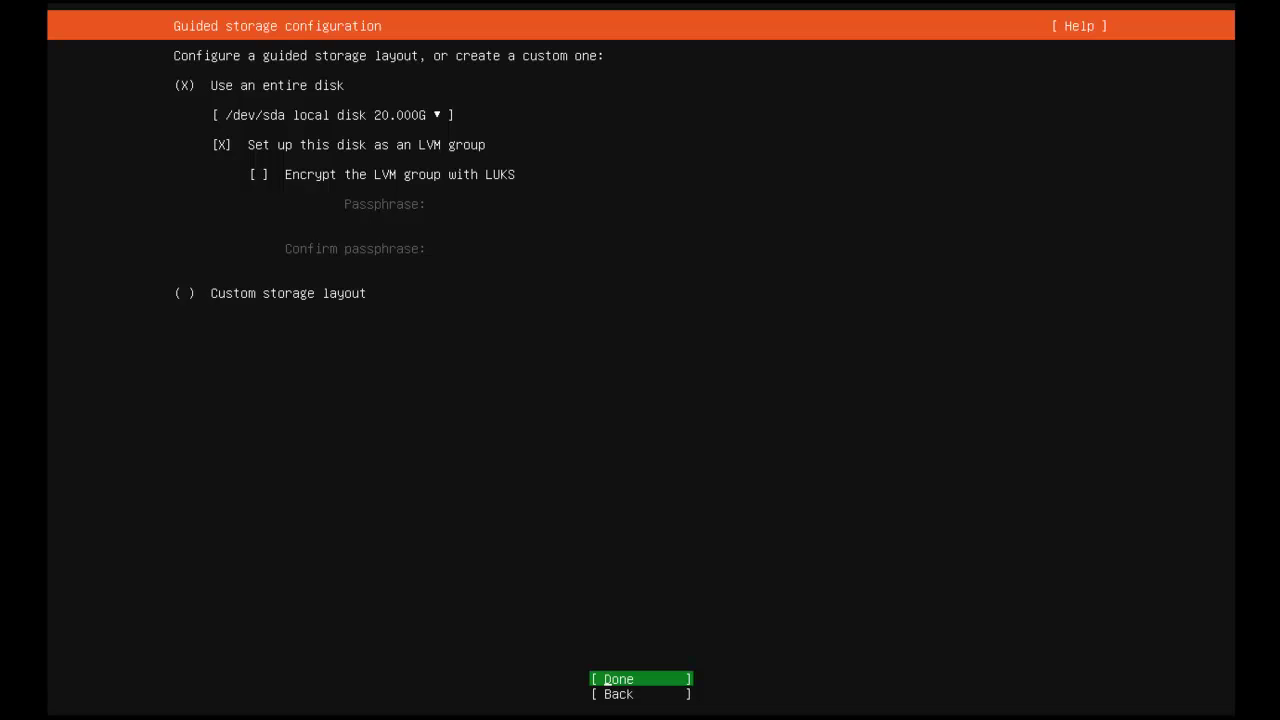
key(Return)
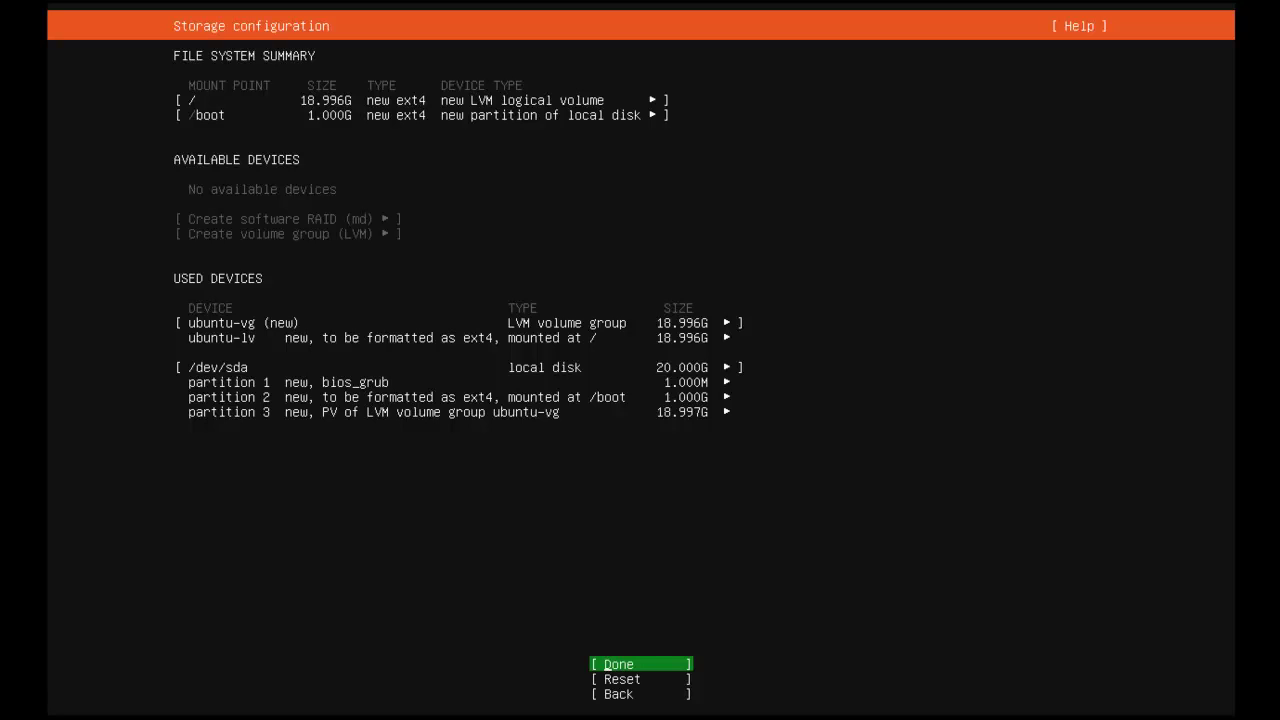
Accept the storage configuration and confirm the destructive action to begin the installation.
key(Return)
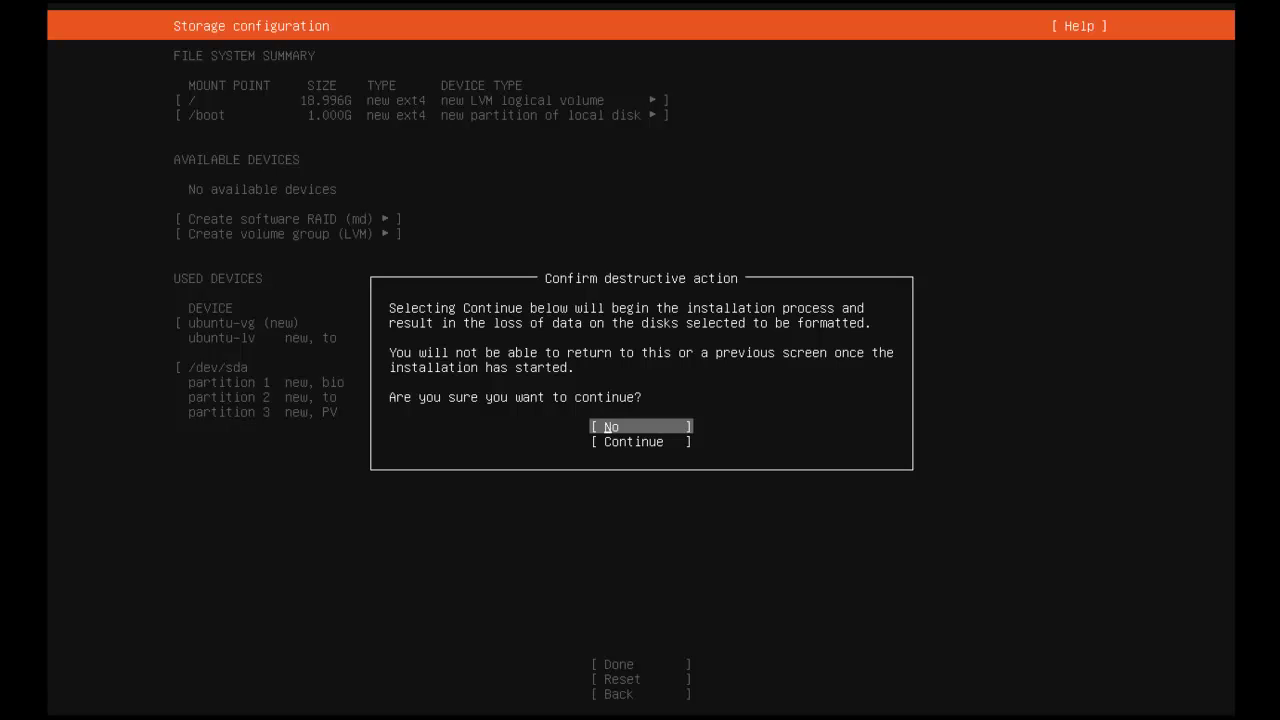
key(Down)
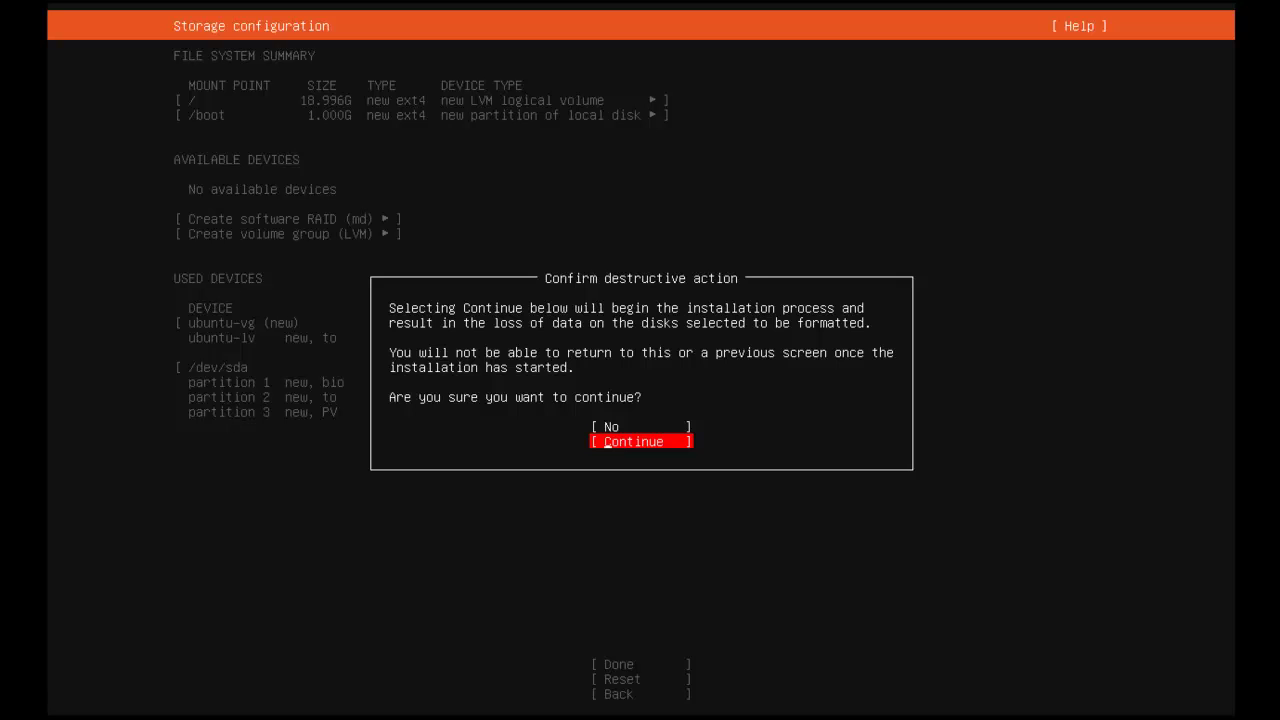
key(Return)
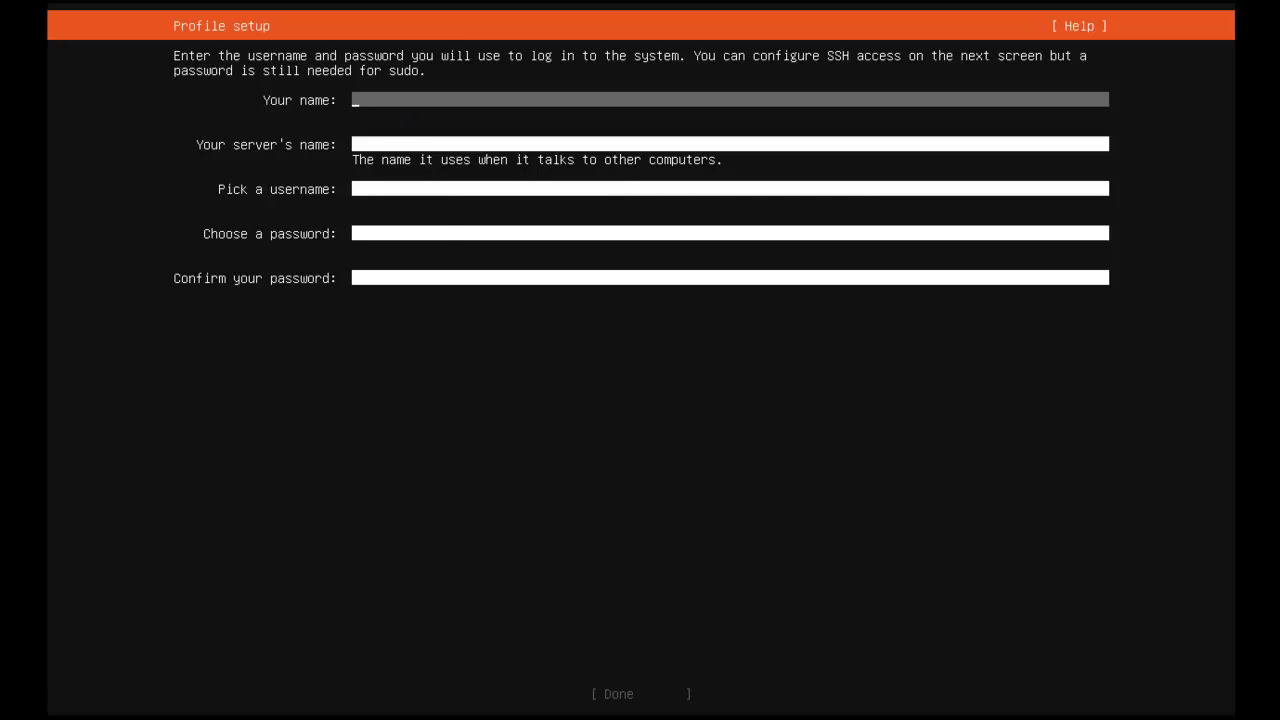
Enter the account owner's name and set the server's name to ubuntu18server.
text(Greg)
key(Tab)
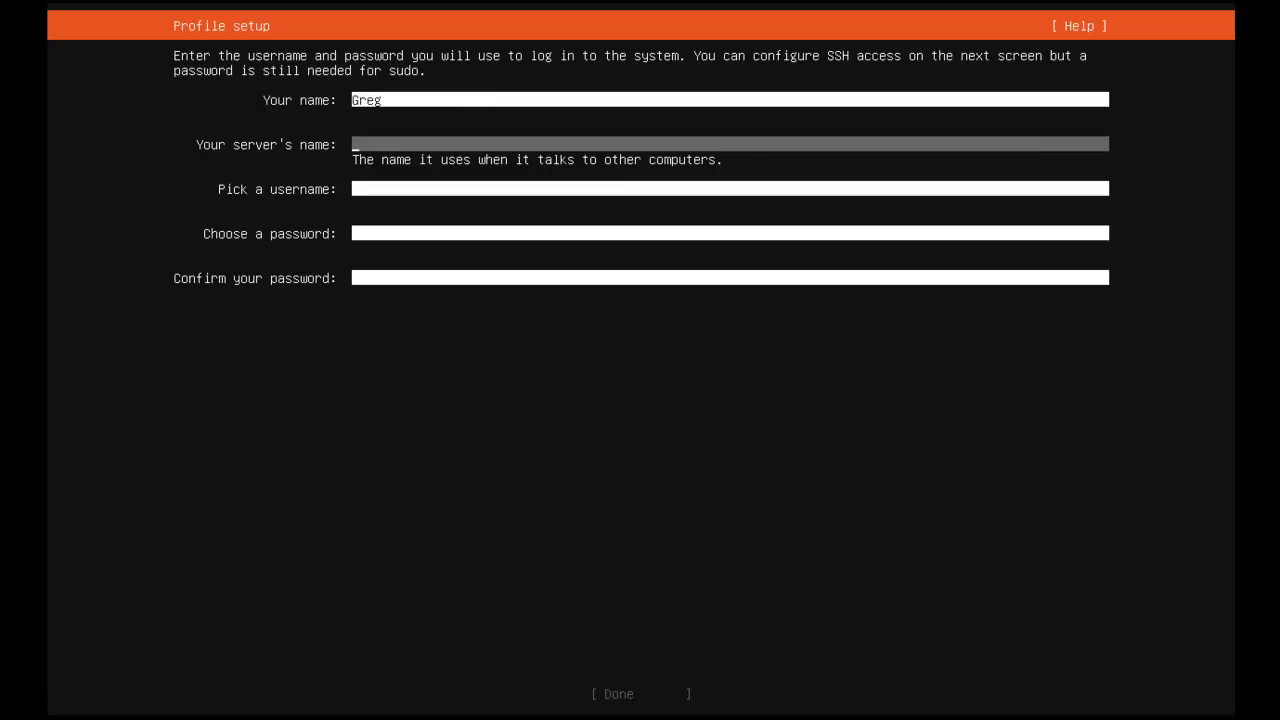
text(U)
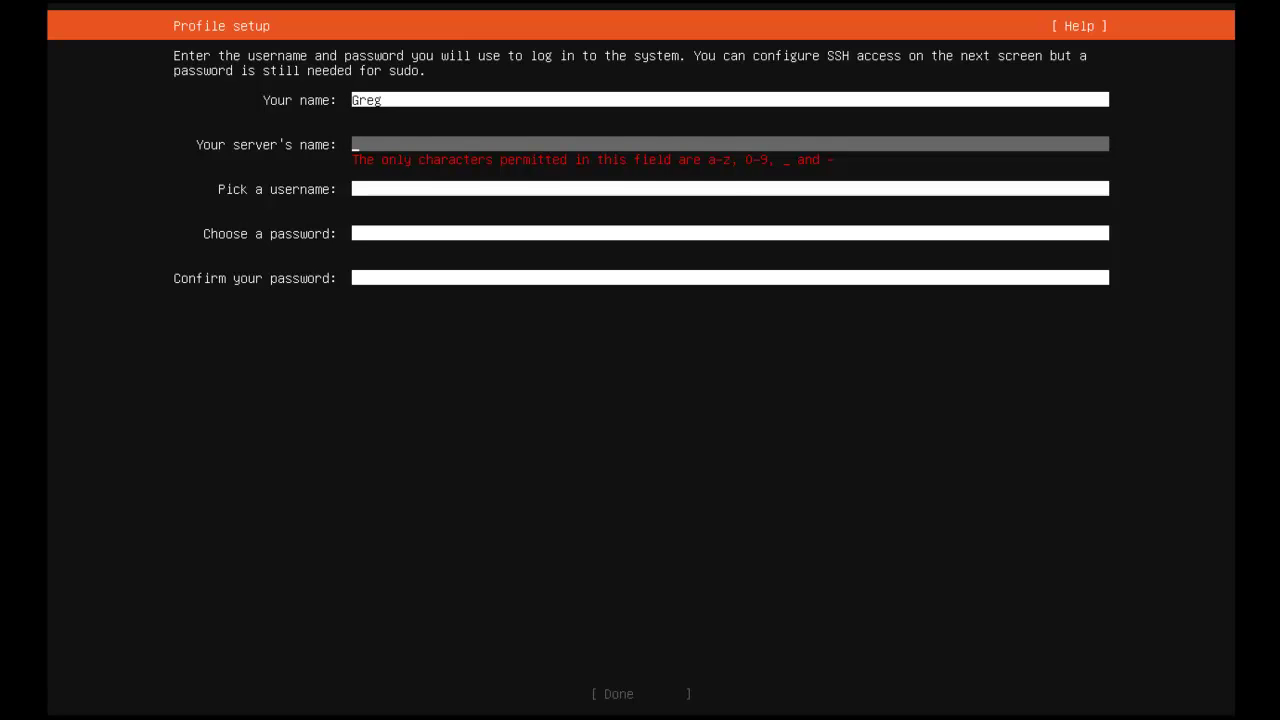
text(ubuntu 18ser)
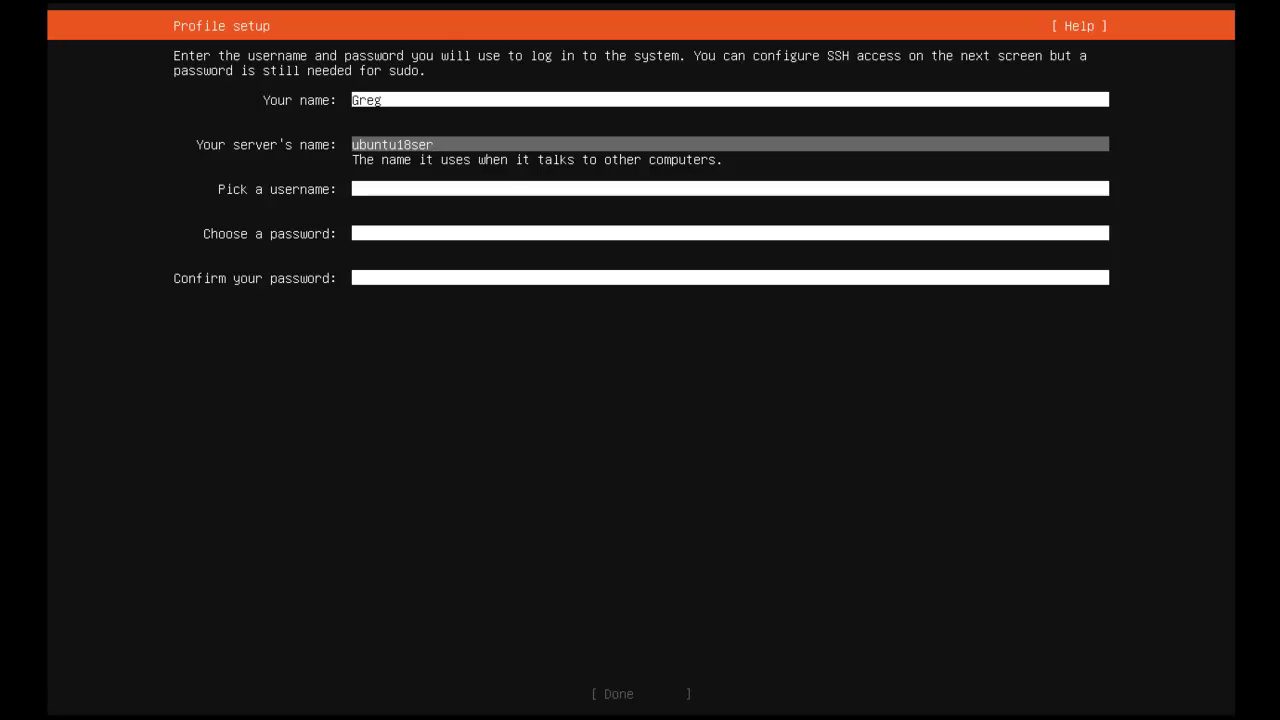
text(ver)
Enter the login username in the profile setup.
key(Tab)
key(Tab)
key(Tab)
key(Tab)
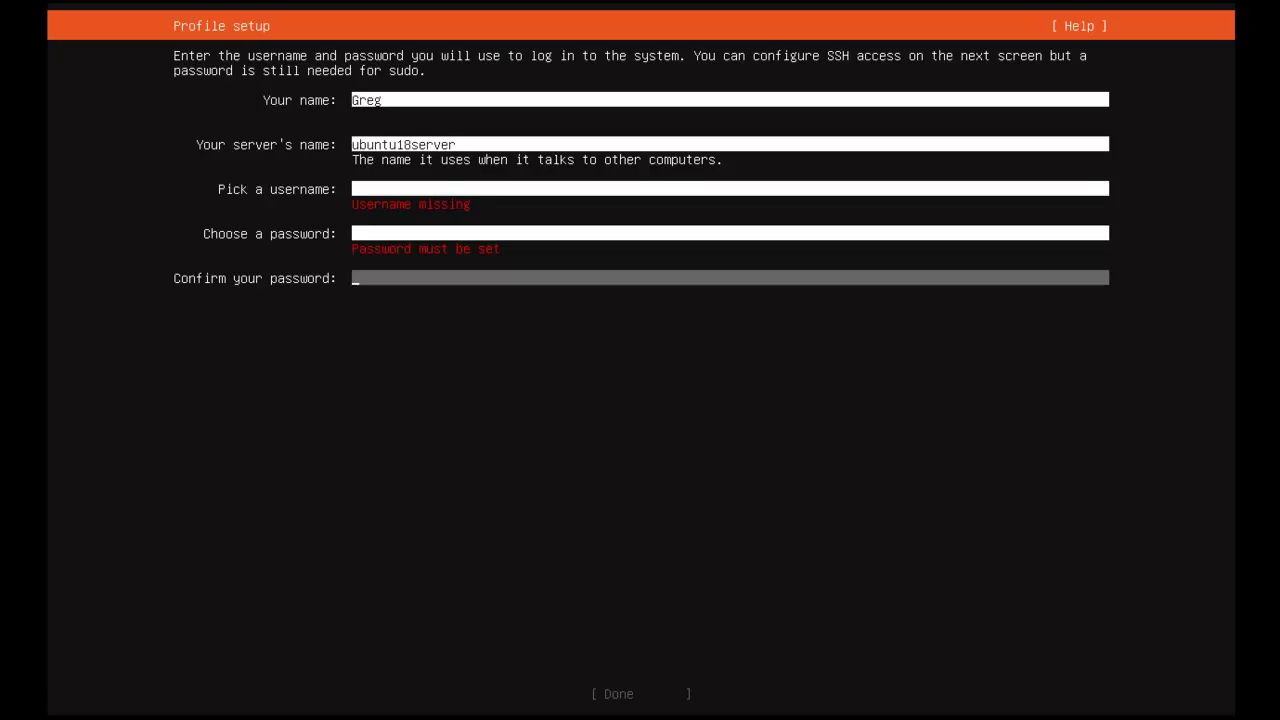
key(Tab)
key(Tab)
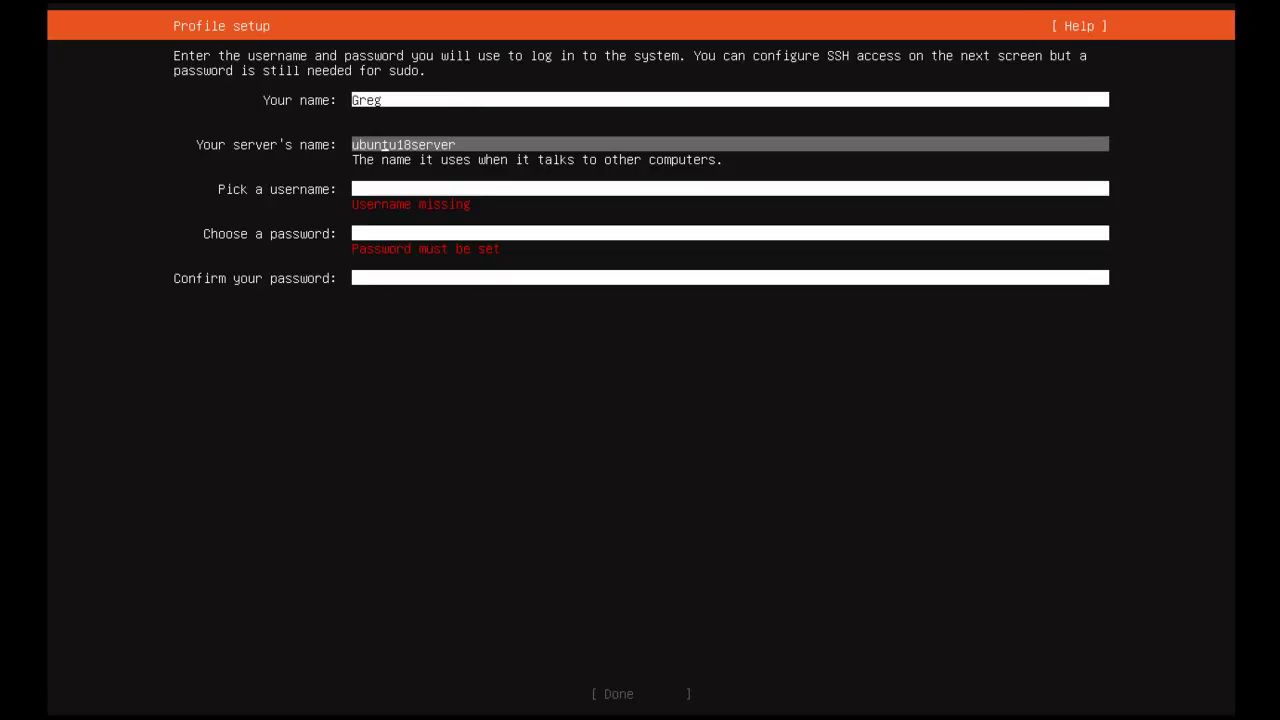
key(Tab)
text(reg)
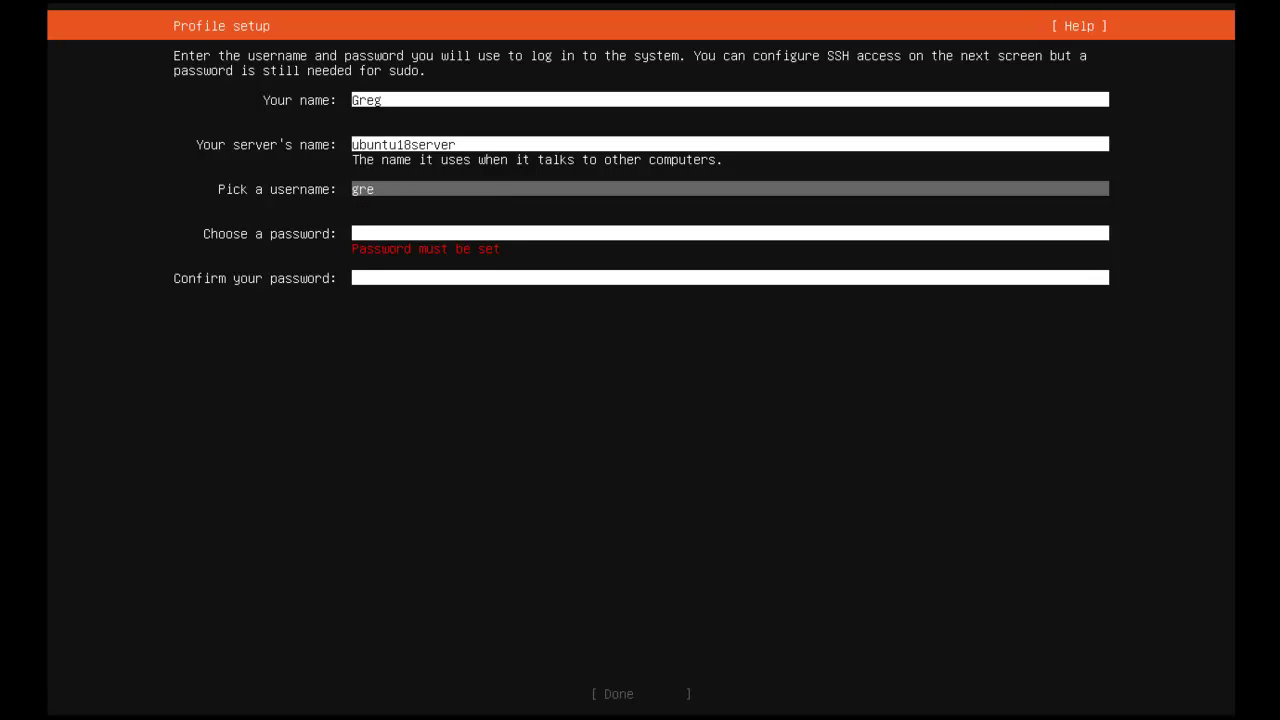
Enter and confirm the account password, and submit the profile setup.
key(Tab)
text(**)
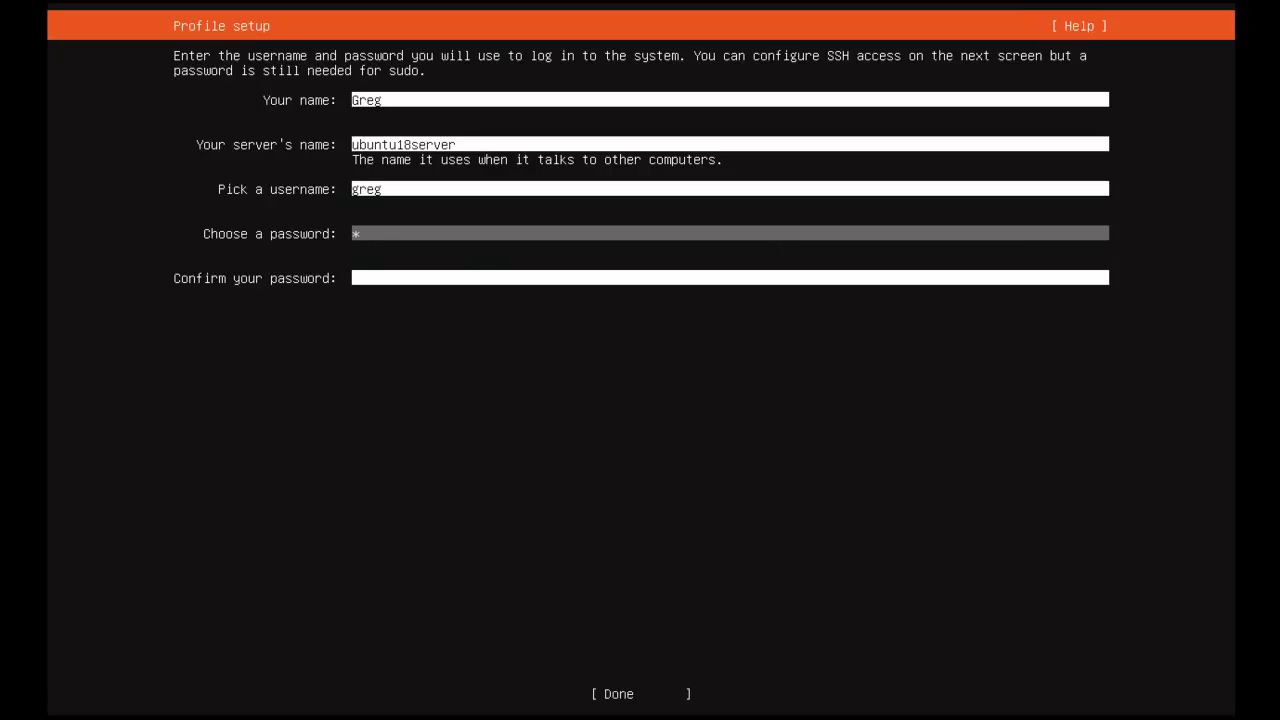
text(********)
key(Tab)
text(***)
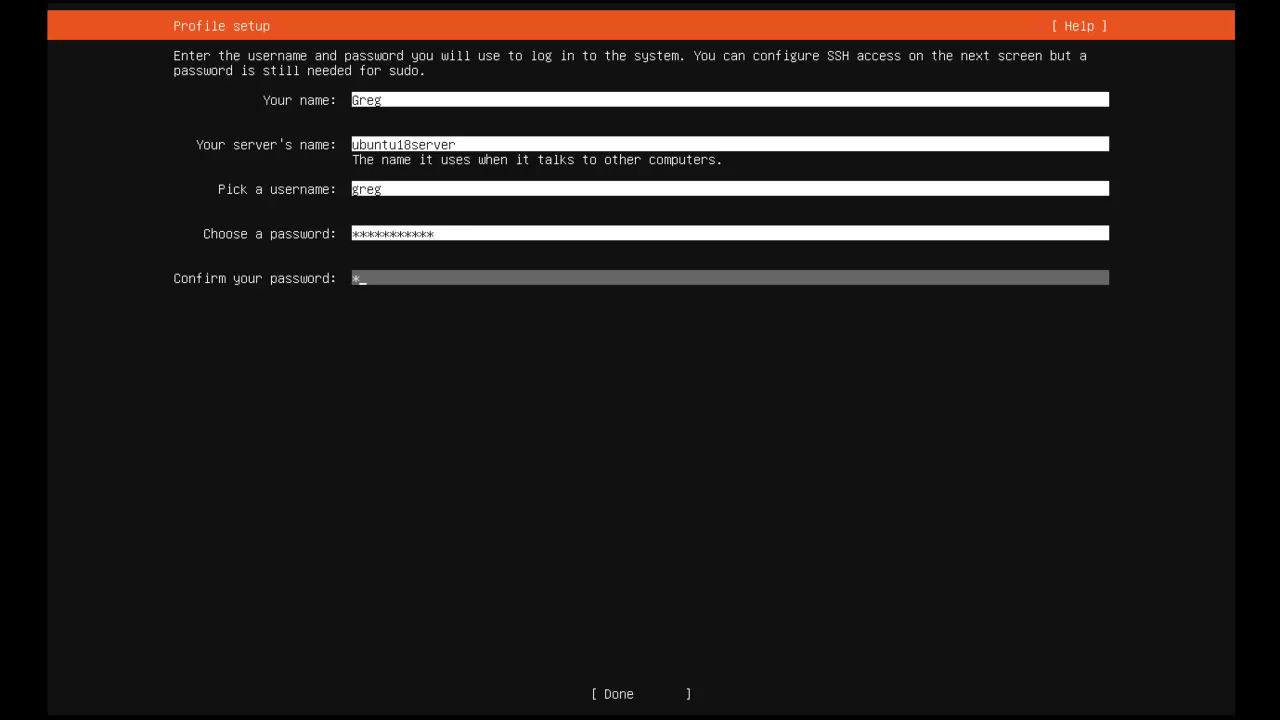
text(********)
key(Tab)
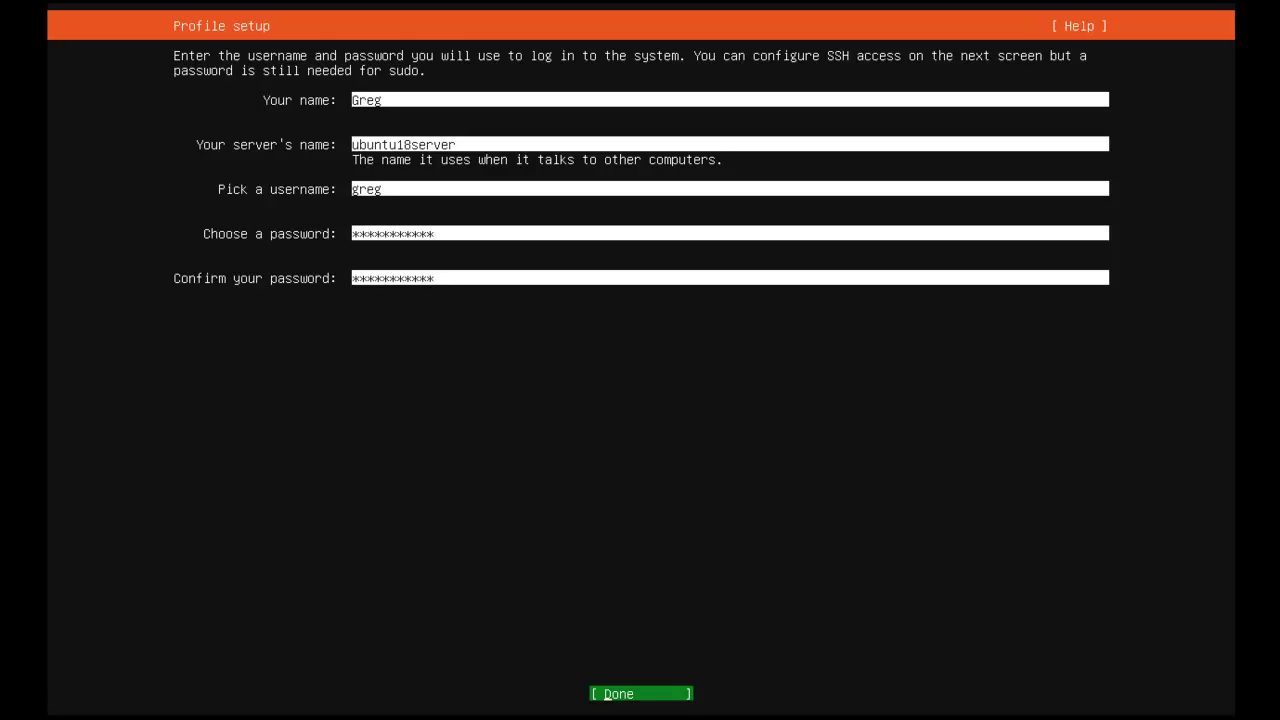
key(Return)
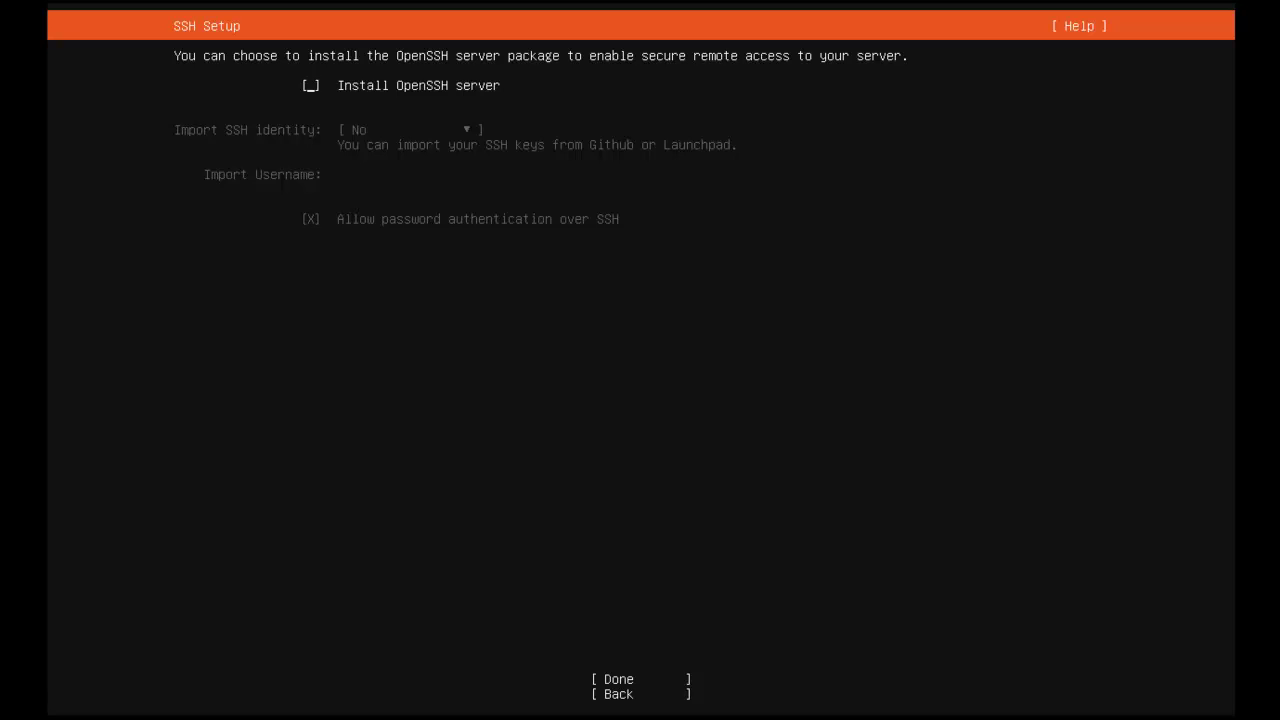
Continue past the SSH setup without installing the OpenSSH server.
key(Tab)
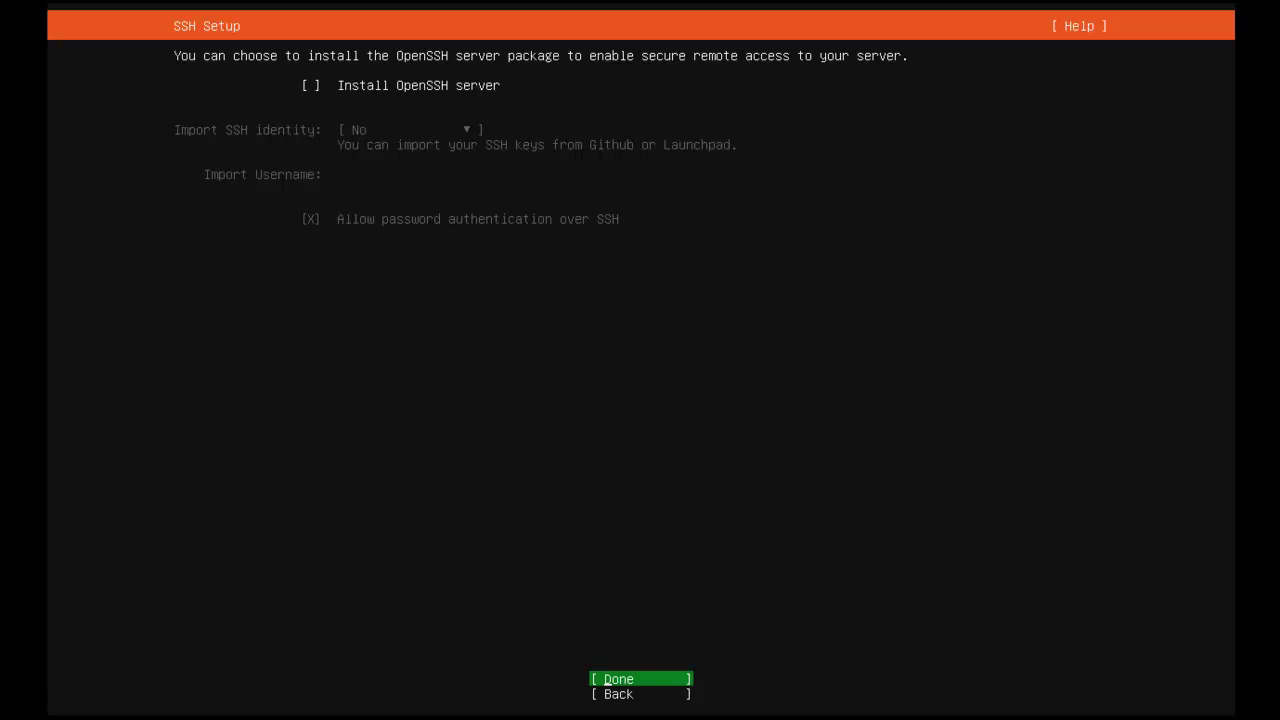
key(Return)
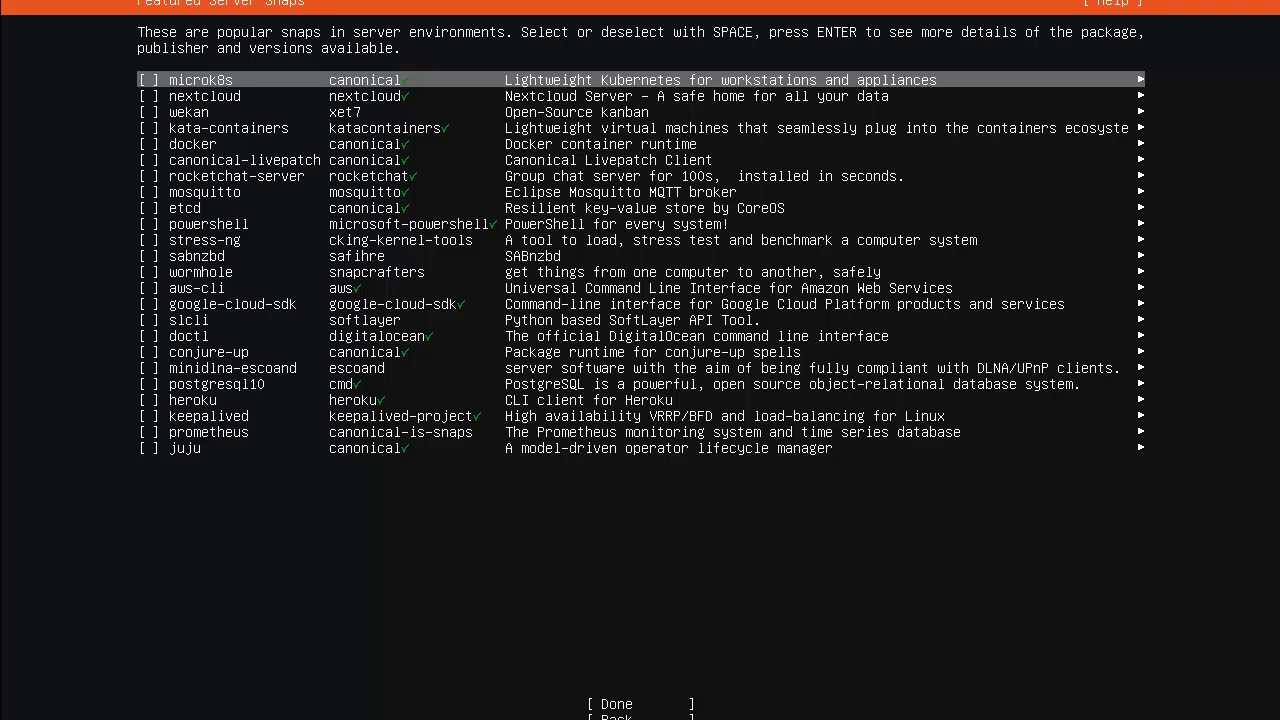
Select the microk8s, nextcloud, wekan and kata-containers snaps for installation.
key(space)
key(Down)
key(space)
key(Down)
key(space)
key(Down)
key(space)
key(Down)
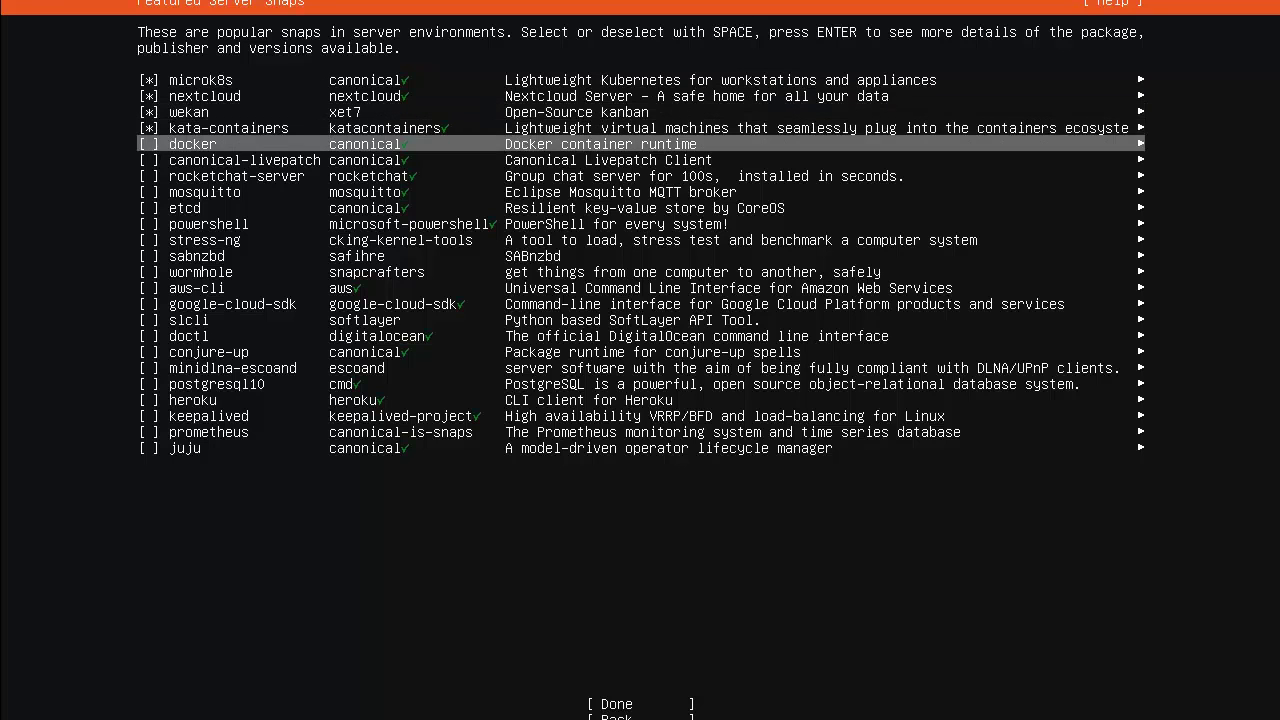
Deselect the kata-containers, wekan, nextcloud and microk8s snaps.
key(Up)
key(Up)
key(Down)
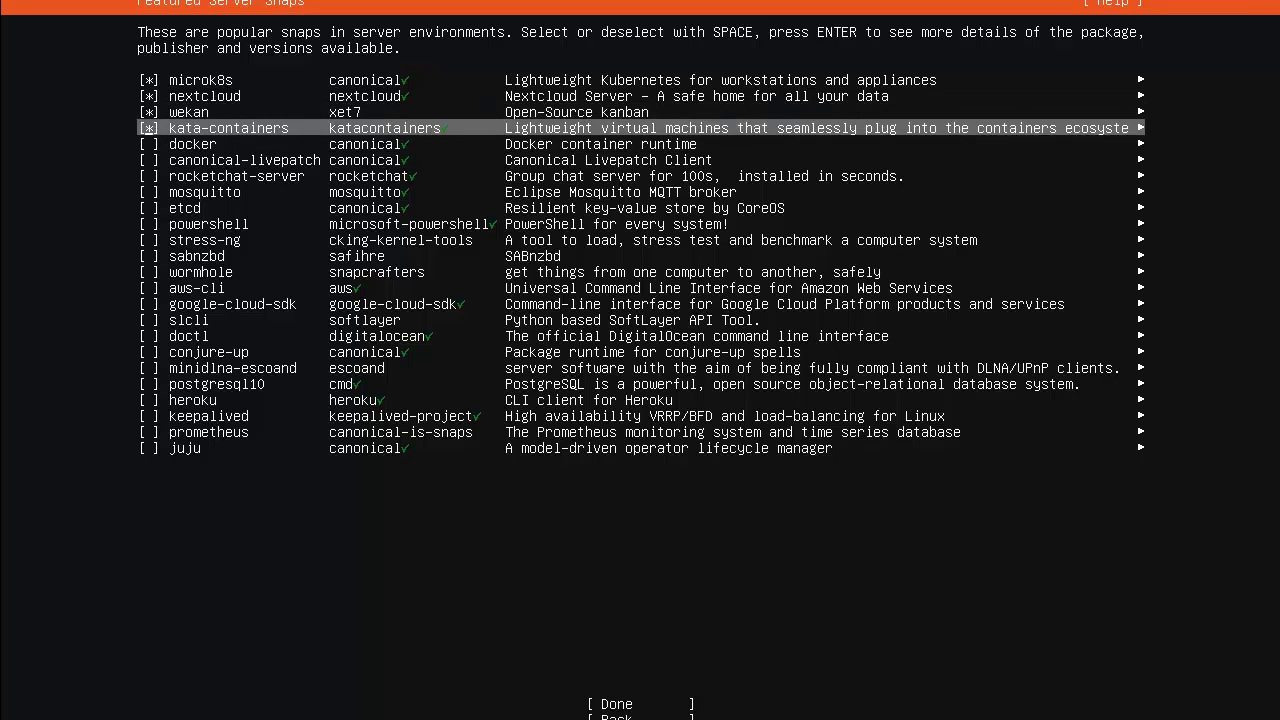
key(space)
key(Up)
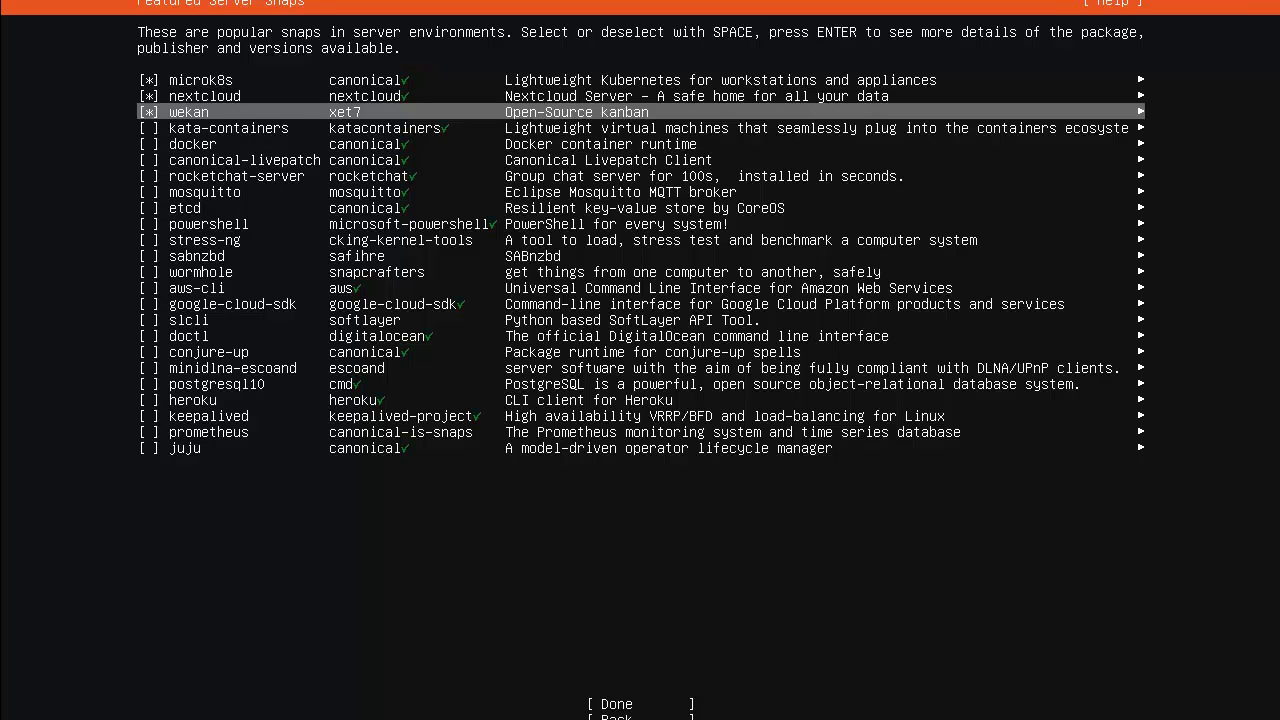
key(space)
key(Up)
key(space)
key(Up)
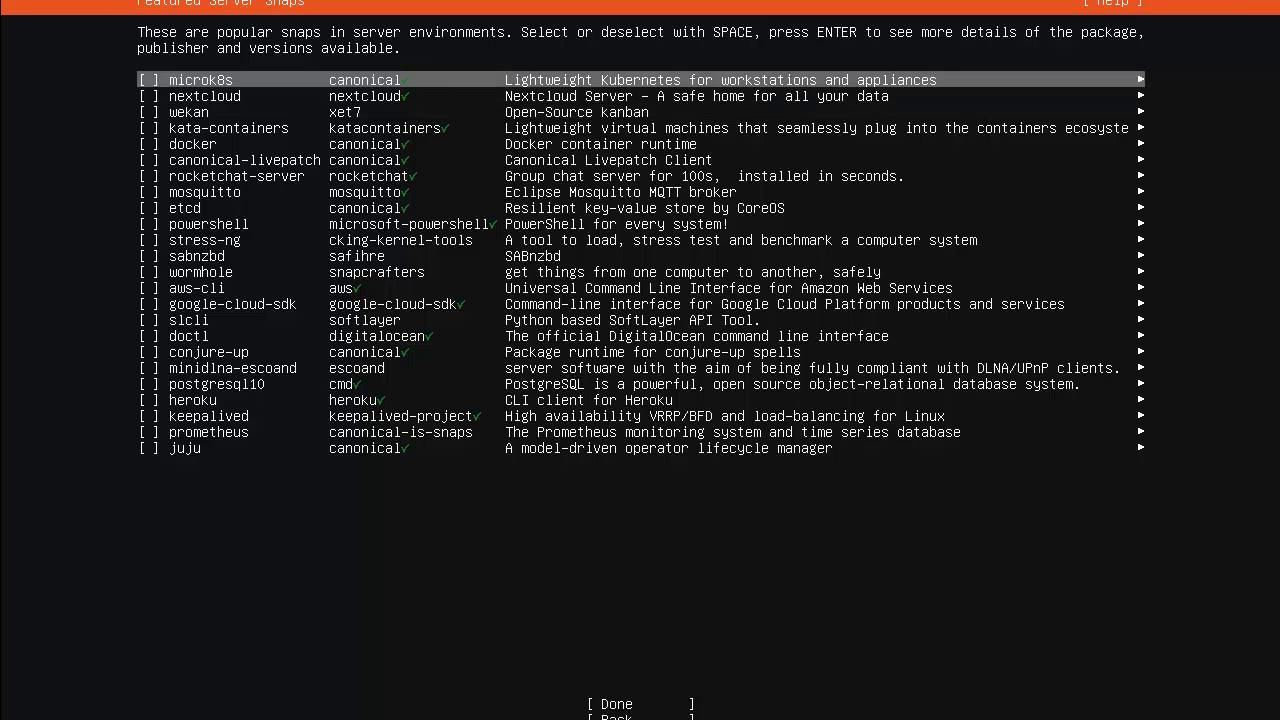
Continue past the featured server snaps without selecting any of them.
key(Tab)
key(Tab)
key(Tab)
key(Tab)
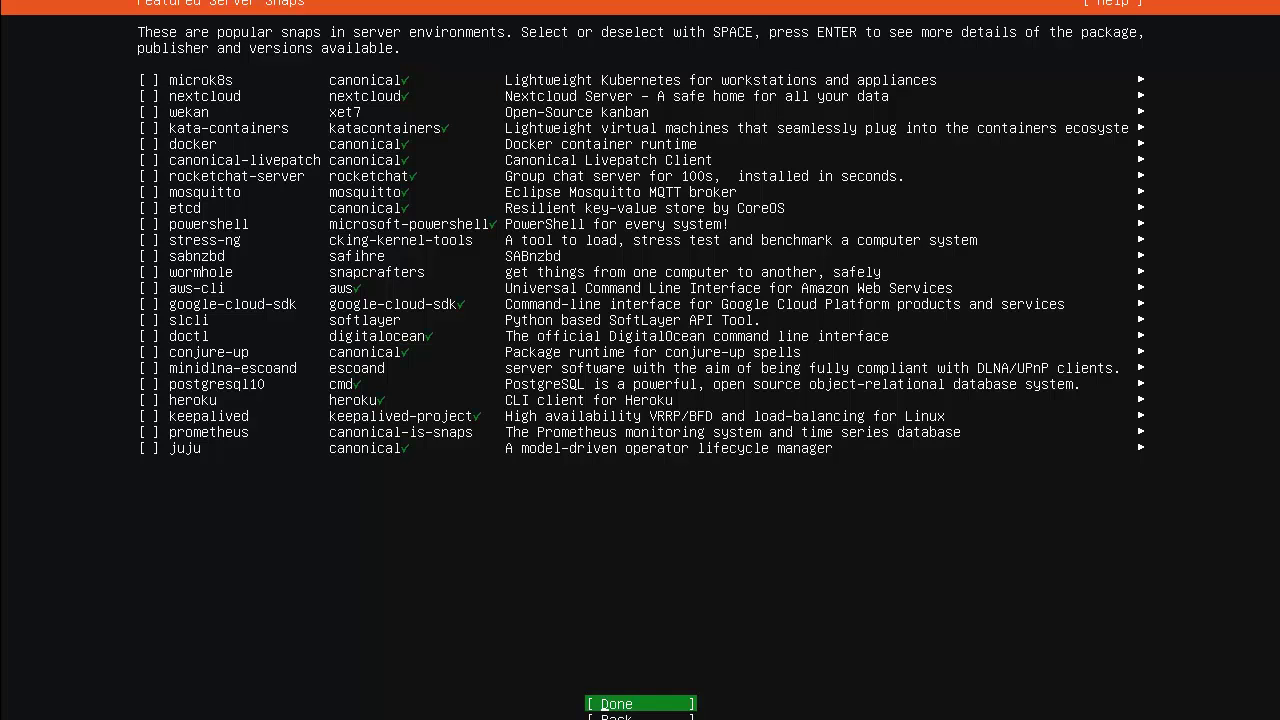
key(Return)
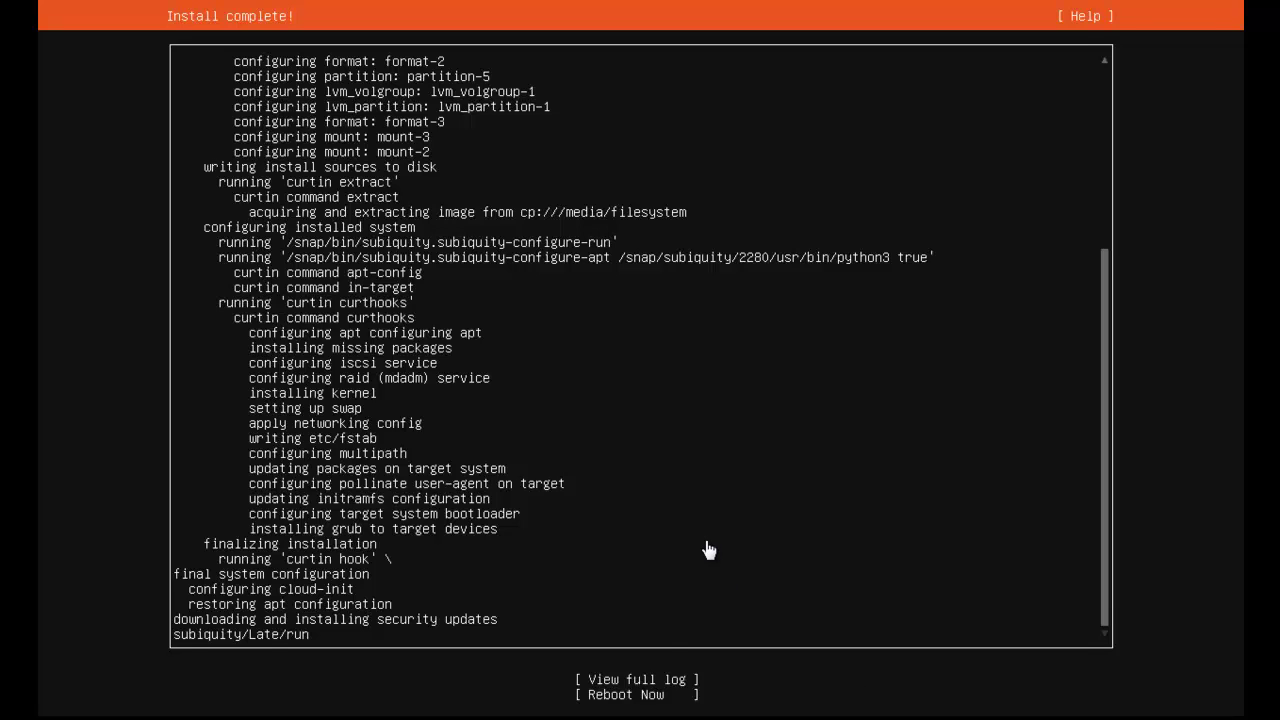
Reboot the machine from the completed installation.
click(754, 547)
key(Tab)
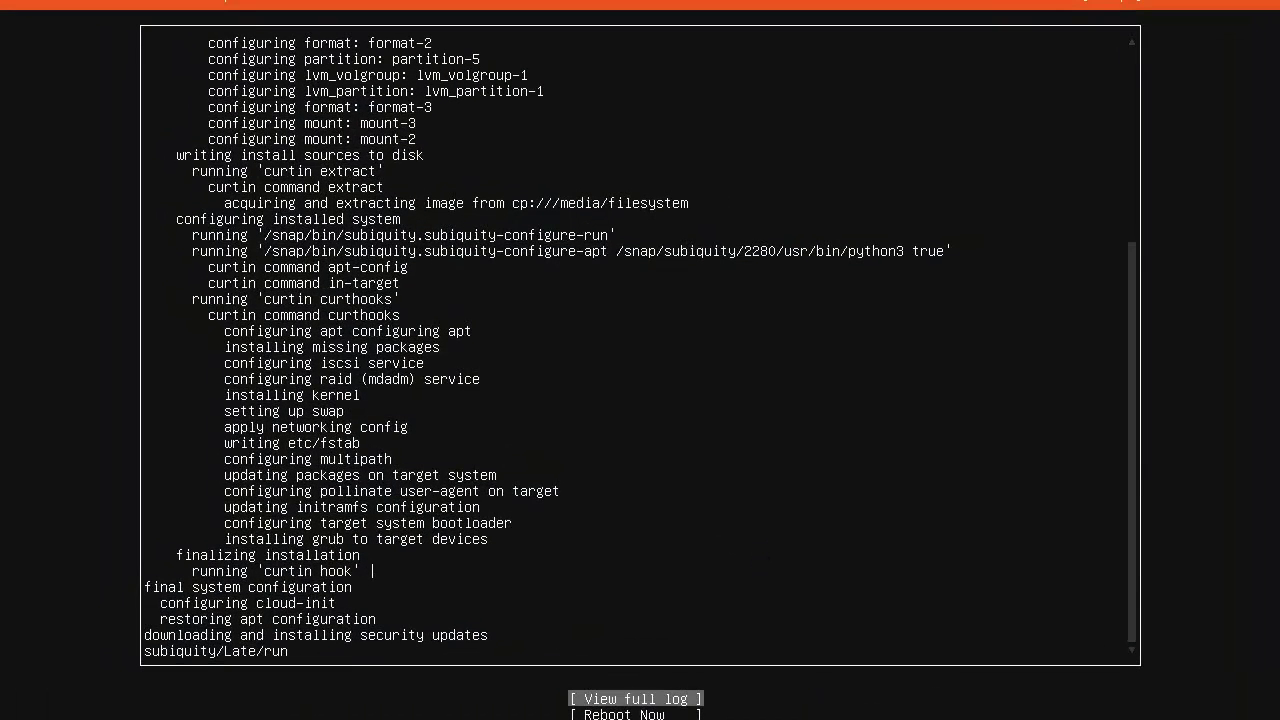
key(Tab)
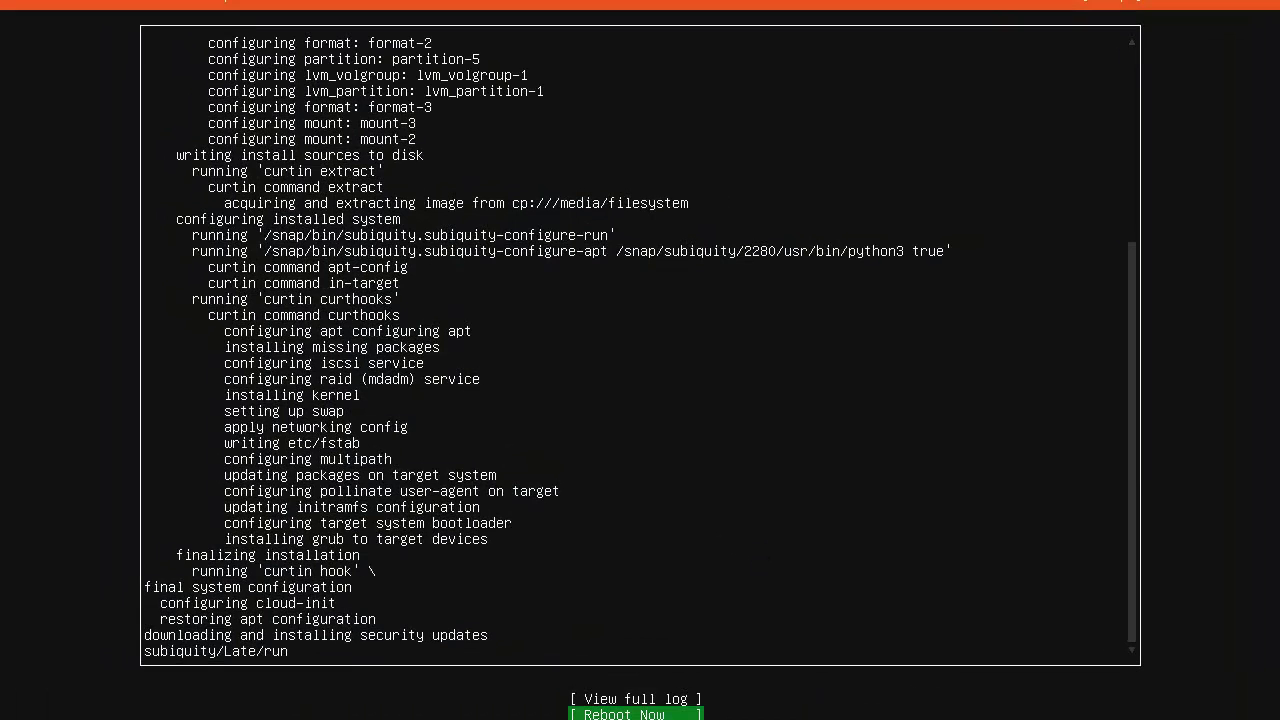
key(Return)
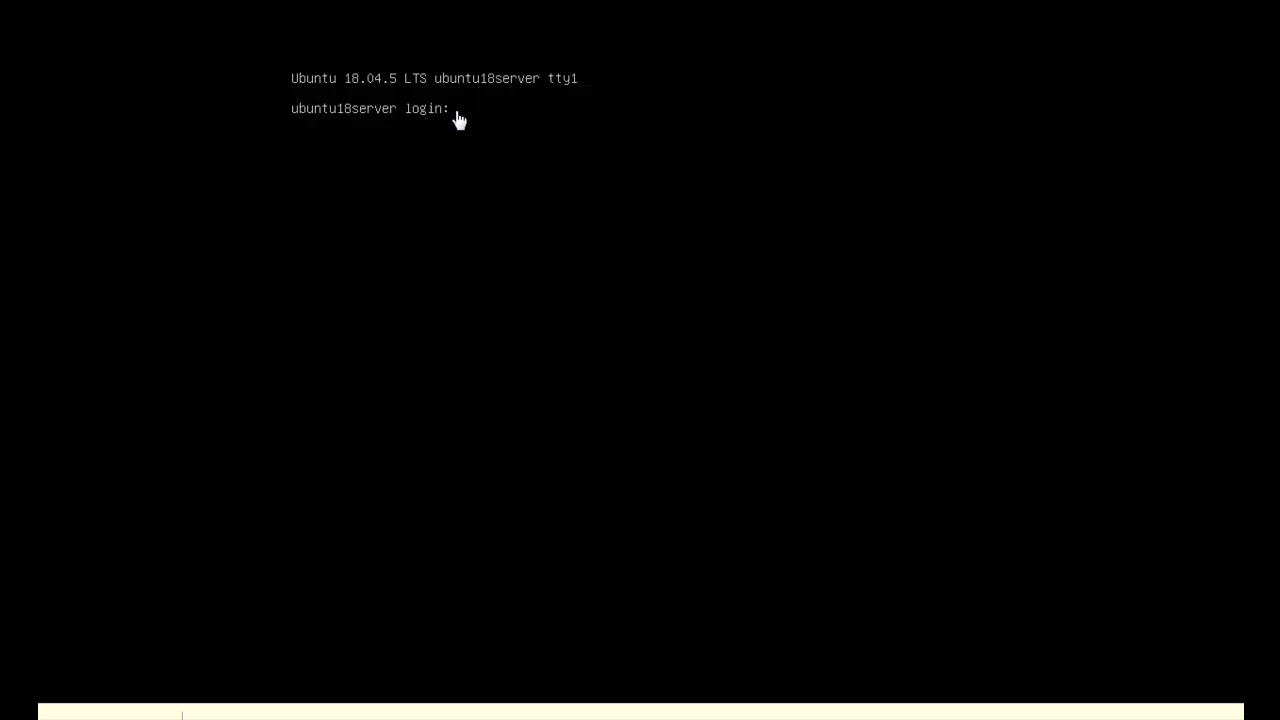
Log in at the server console with the account's username and password.
text(greg)
key(Return)
key(Return)
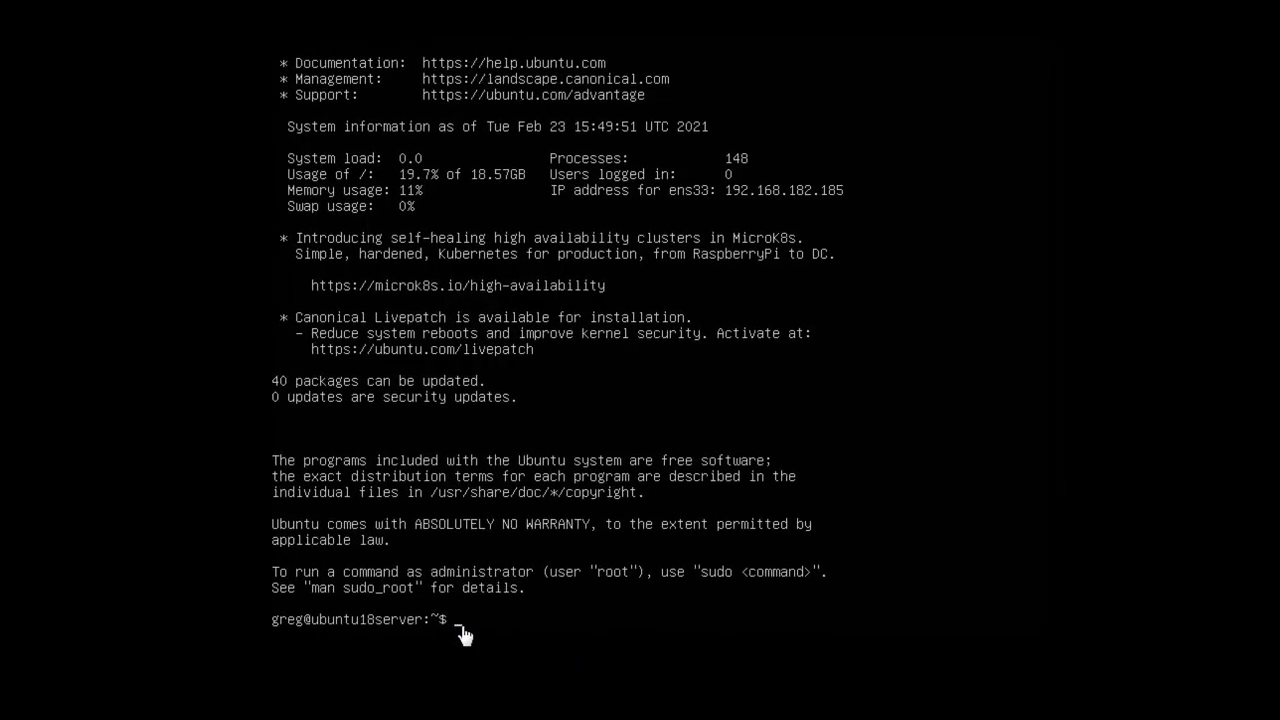
Start a root shell with sudo -i, authenticating with the account password.
text(sudo)
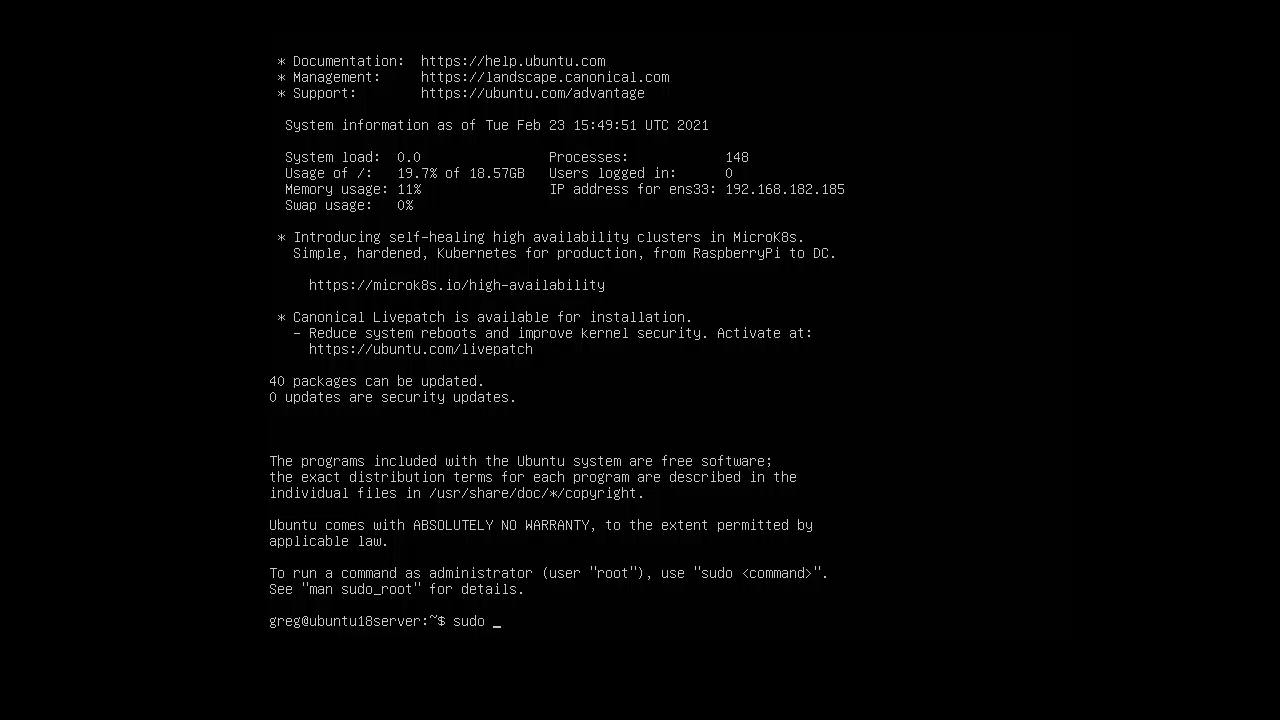
key(Return)
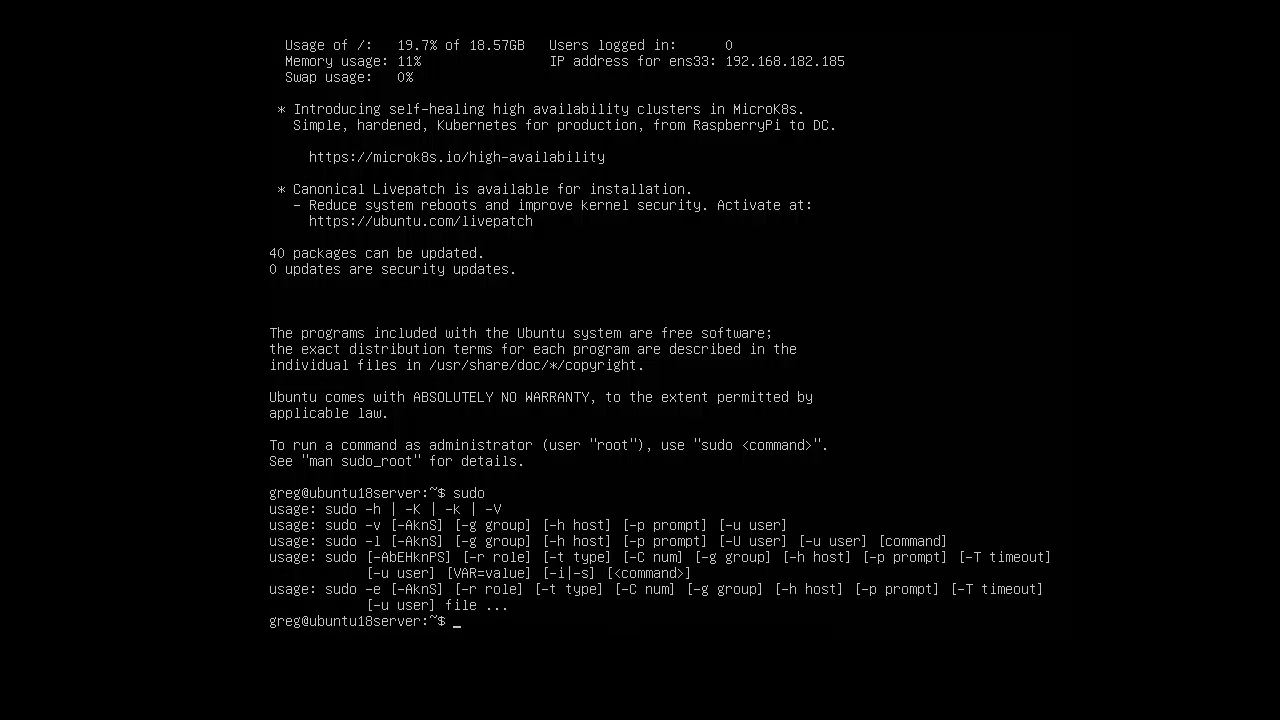
text(sudo -i)
key(Return)
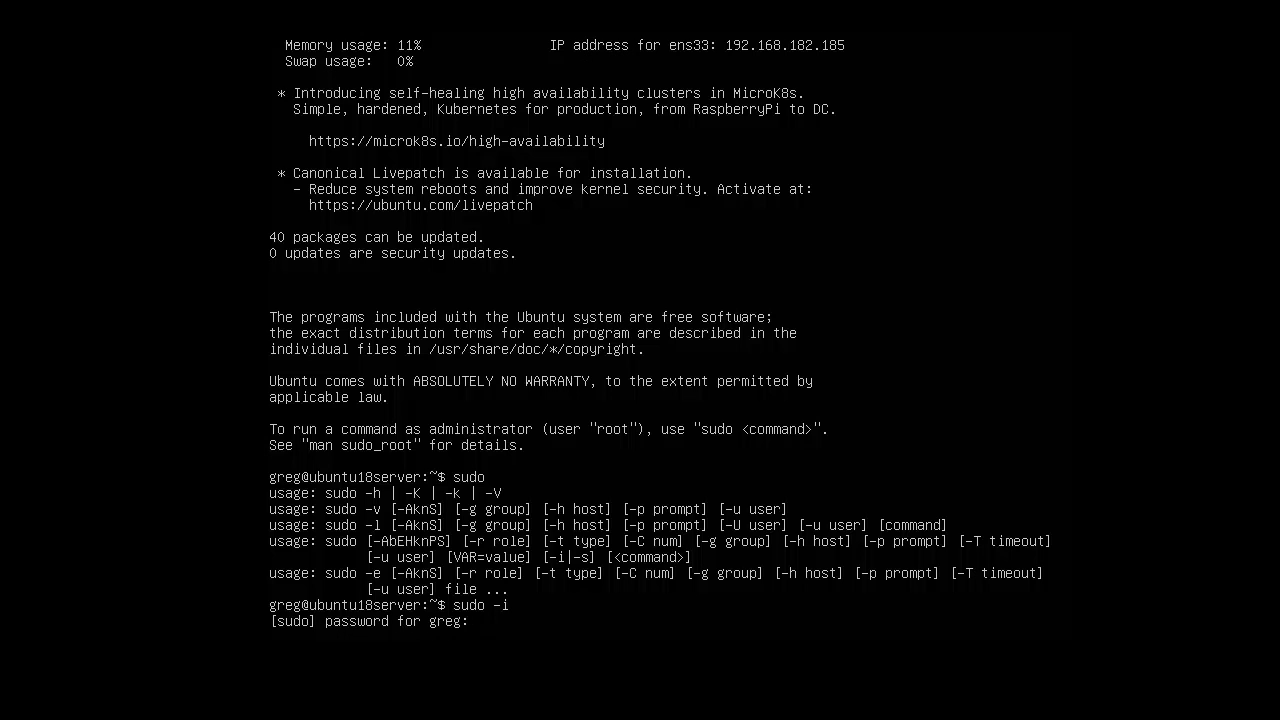
key(Return)
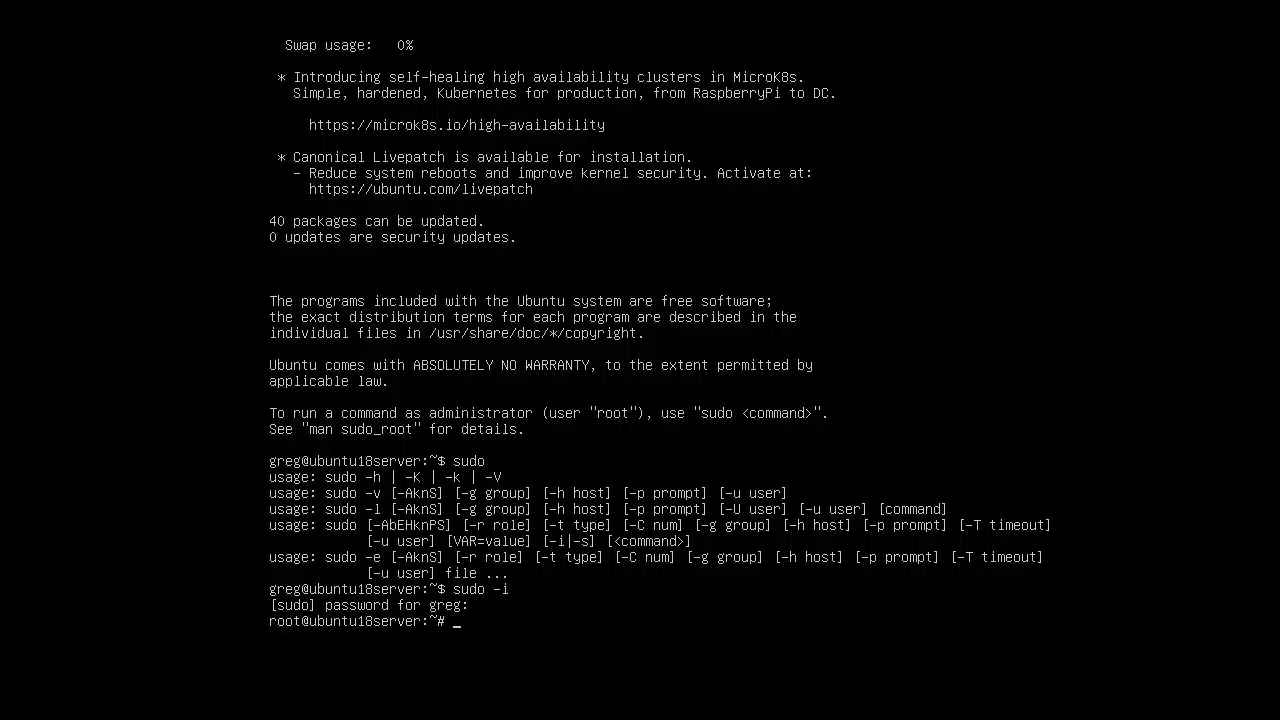
Run sudo apt-get update && sudo apt-get upgrade and accept the package upgrades.
text(sudo apt-get update && sudo apt-get upgrade)
key(Return)
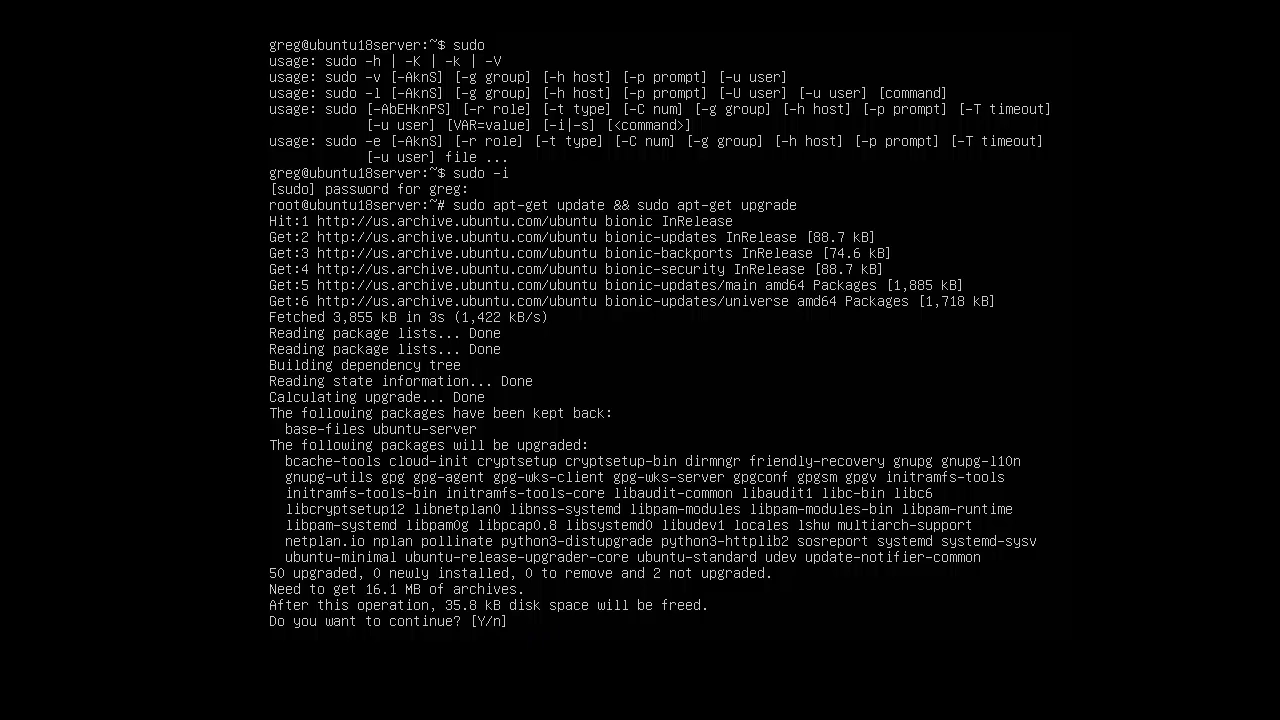
key(Return)
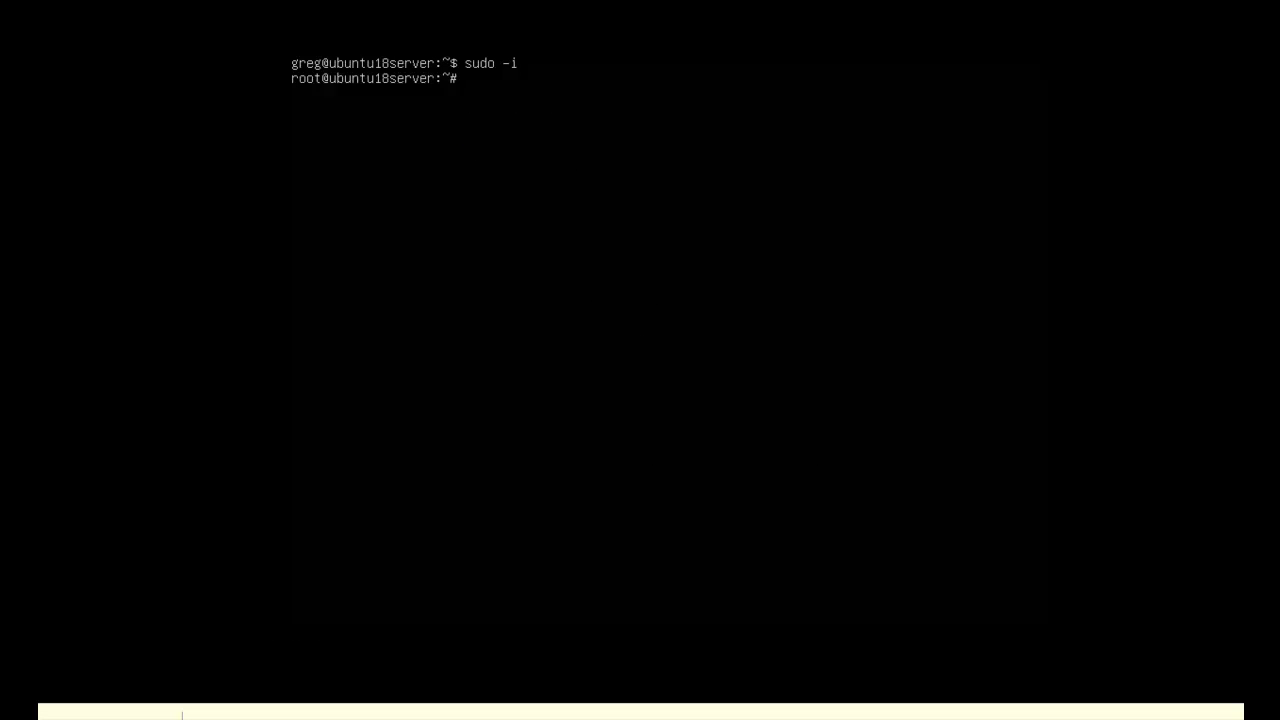
Install the KDE desktop with sudo apt-get install kde-plasma-desktop and agree to continue.
text(sudo apt-get install kde-plasma)
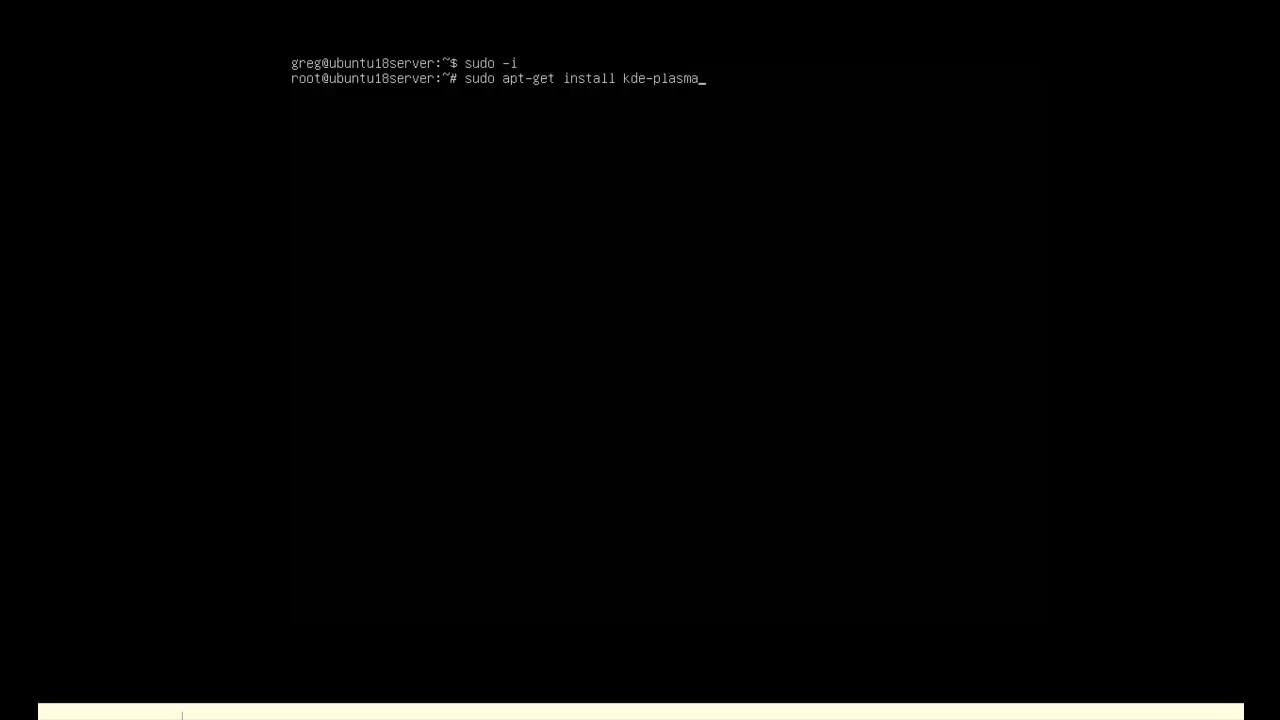
text(-desktop)
key(Return)
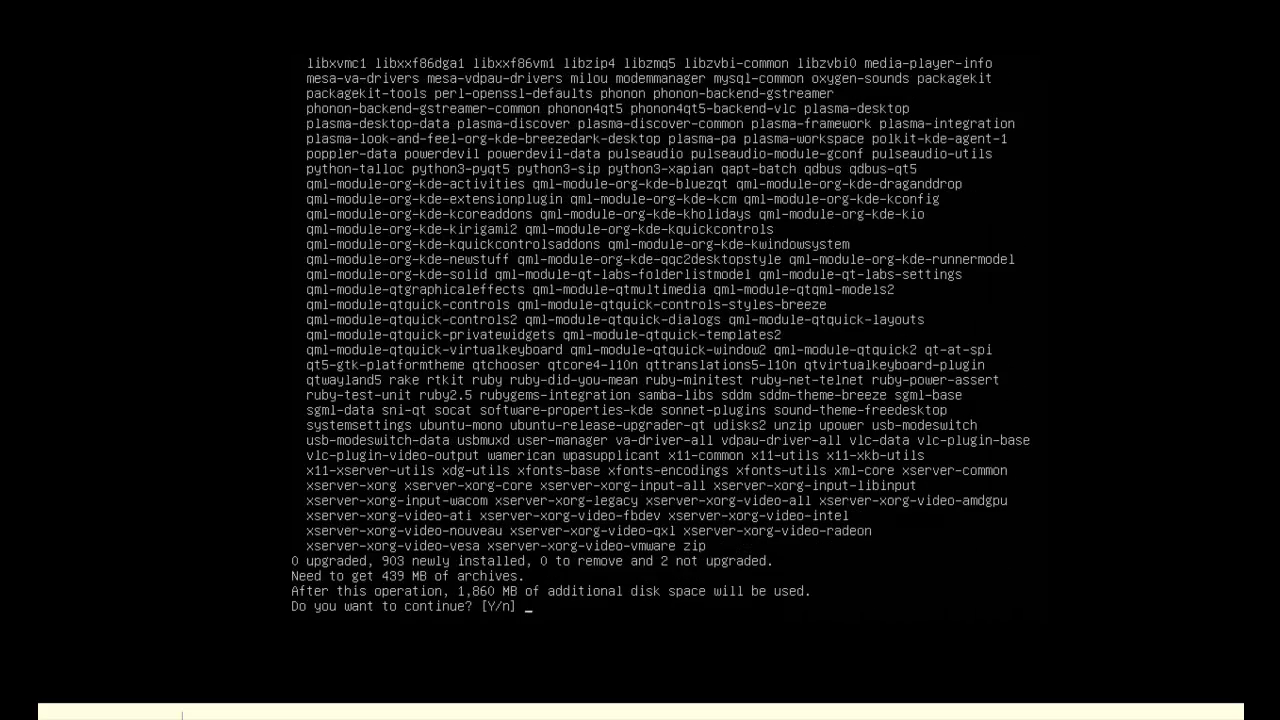
text(y)
key(Return)
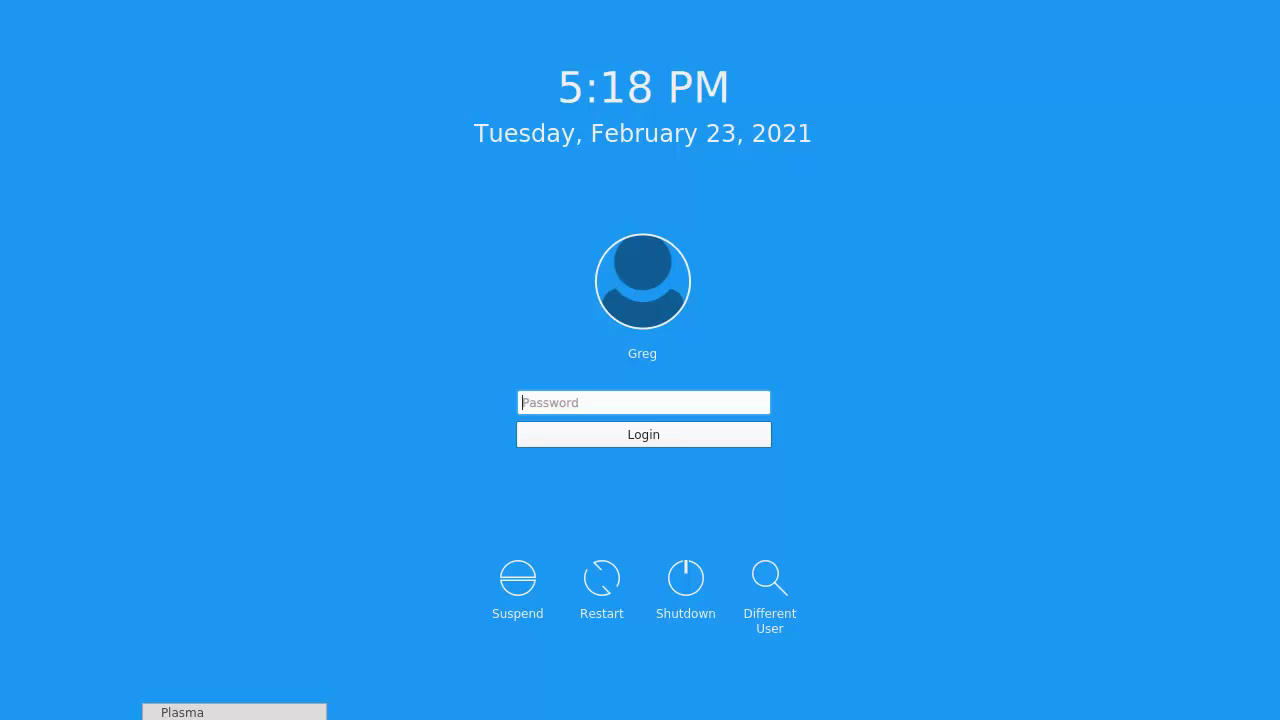
Log in to the Plasma desktop session with the account password.
click(378, 710)
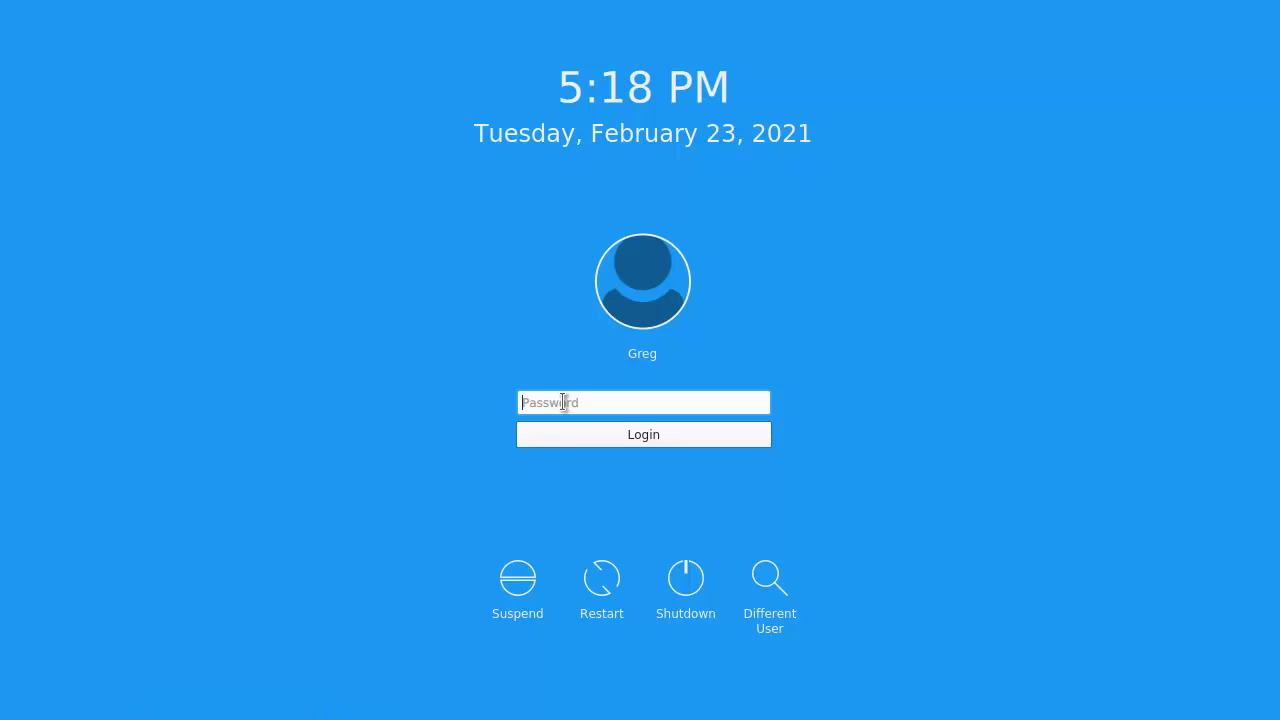
text(********)
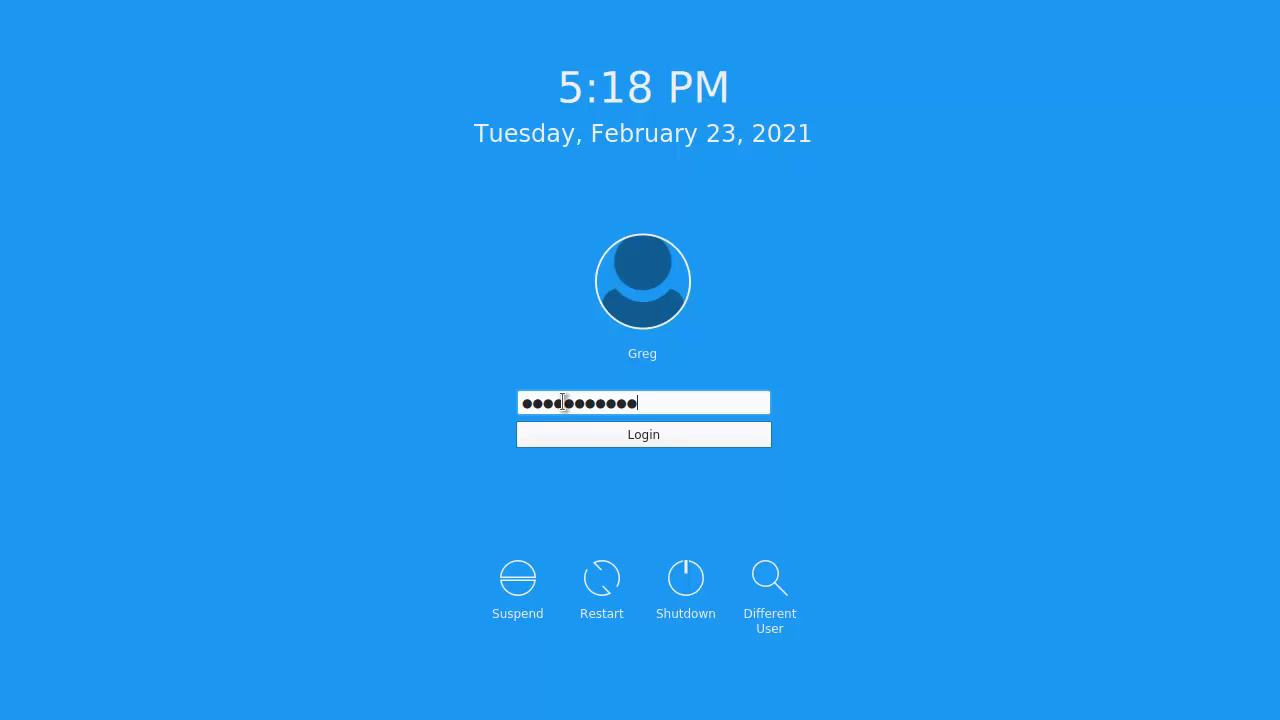
key(Return)
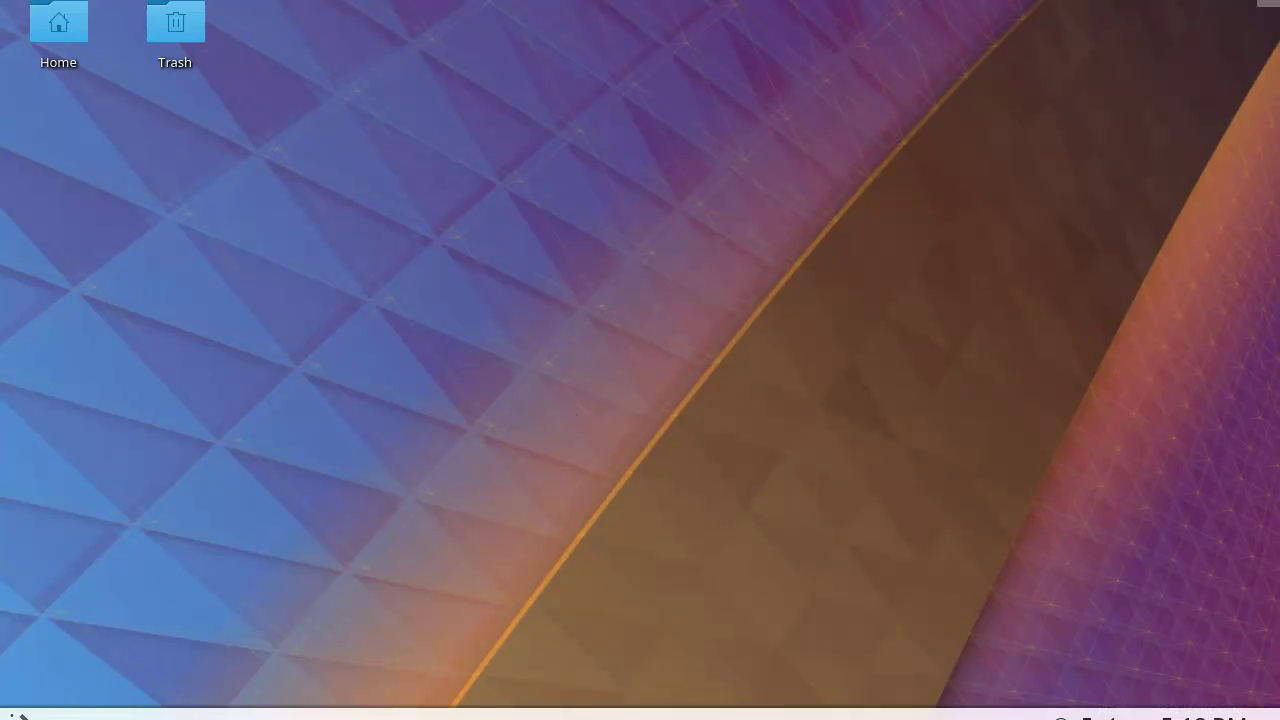
Log out of the Plasma session and confirm the logout.
click(18, 716)
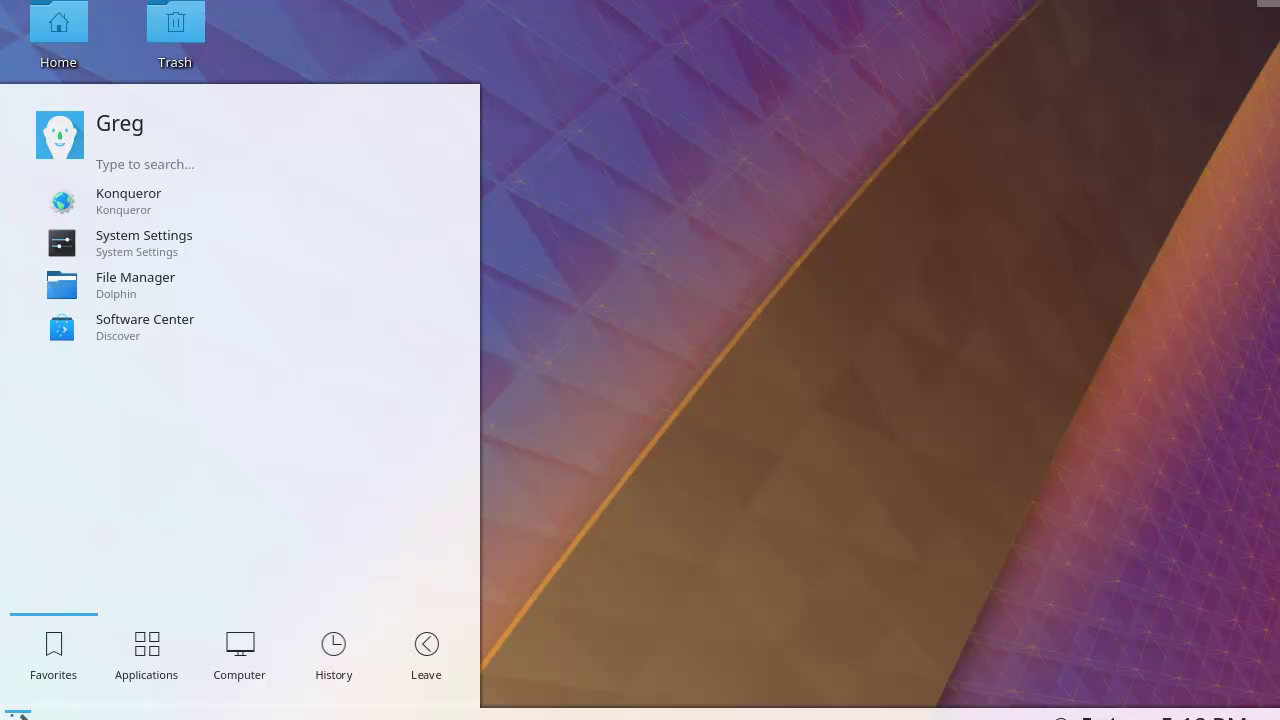
click(424, 656)
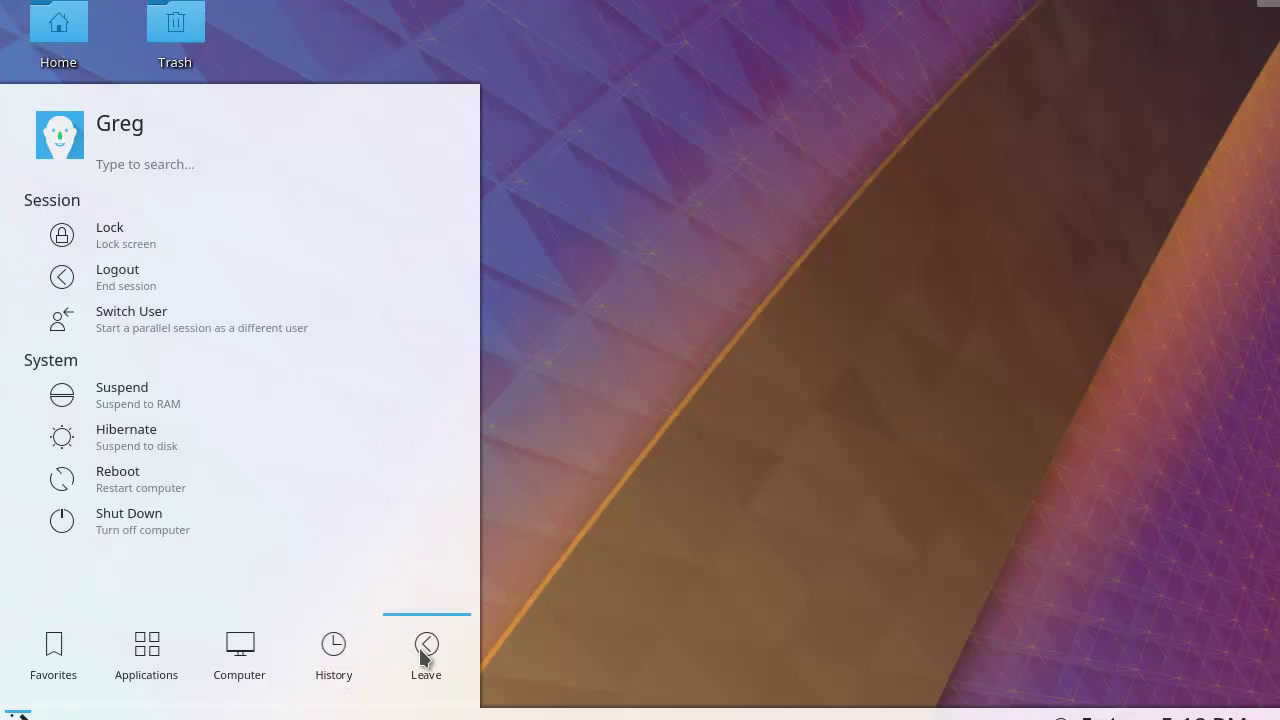
click(118, 287)
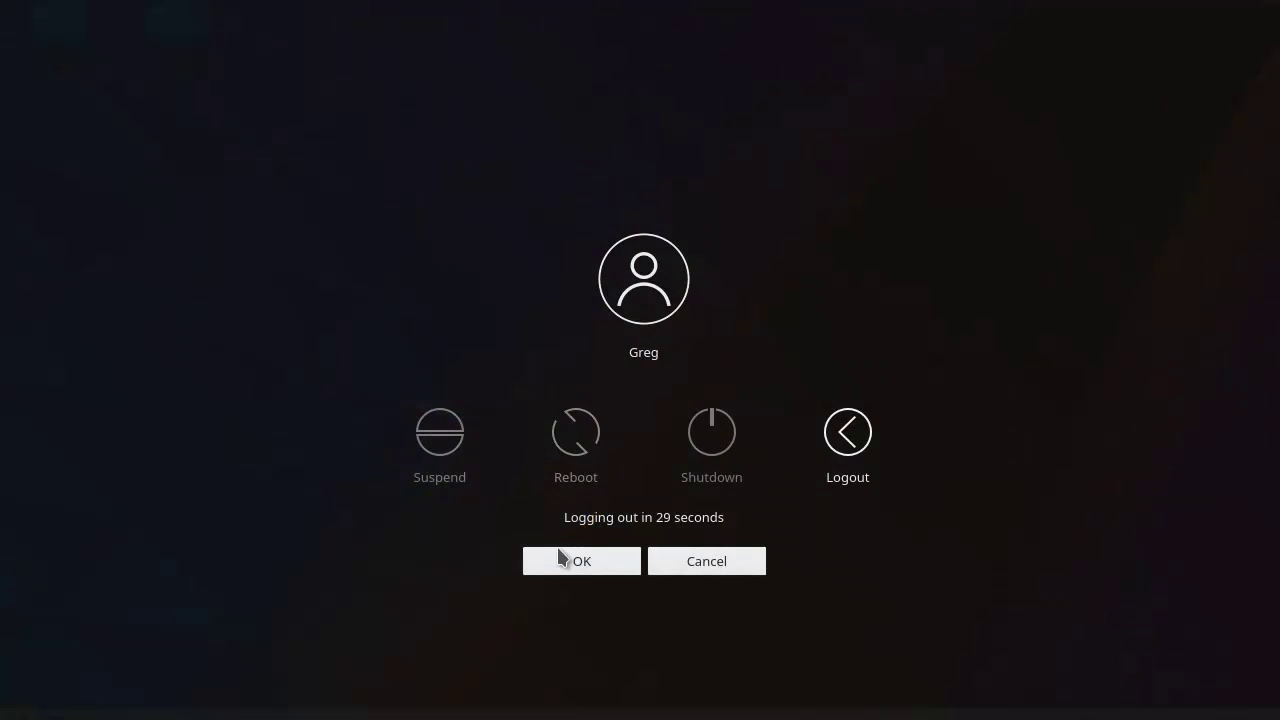
click(560, 564)
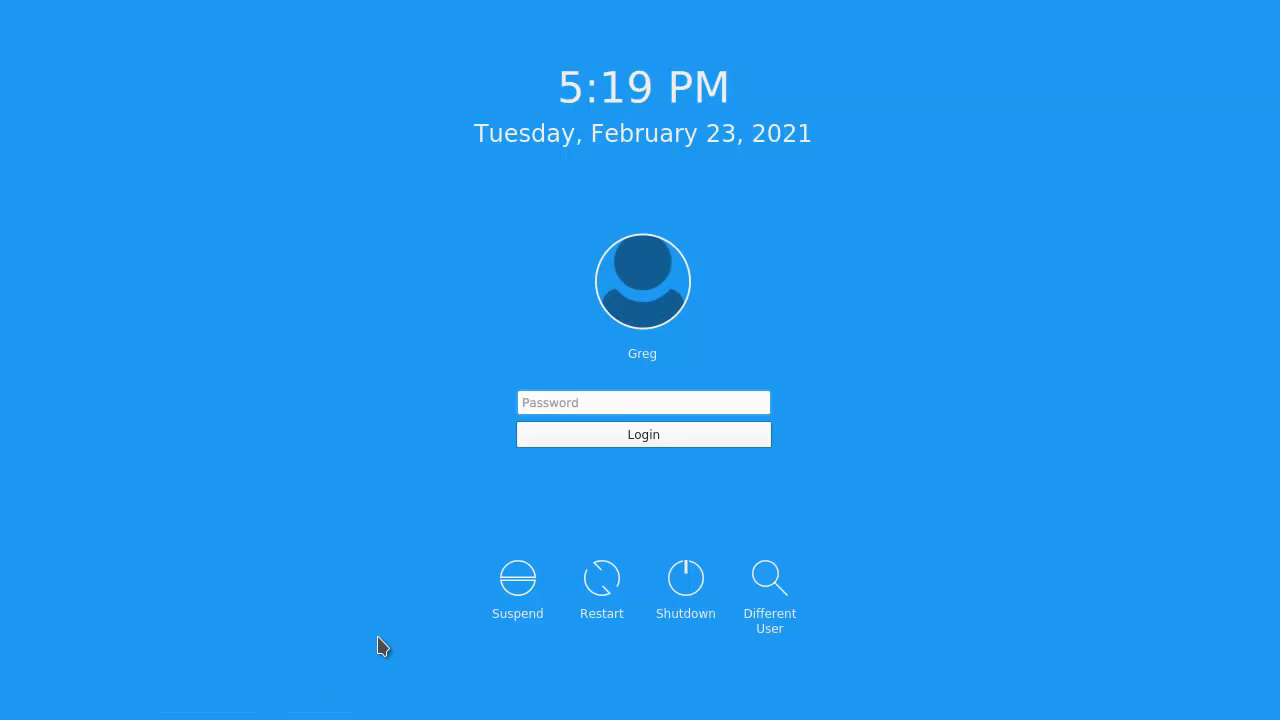
Log in to the Xfce desktop session with the account password.
text(***********)
key(Return)
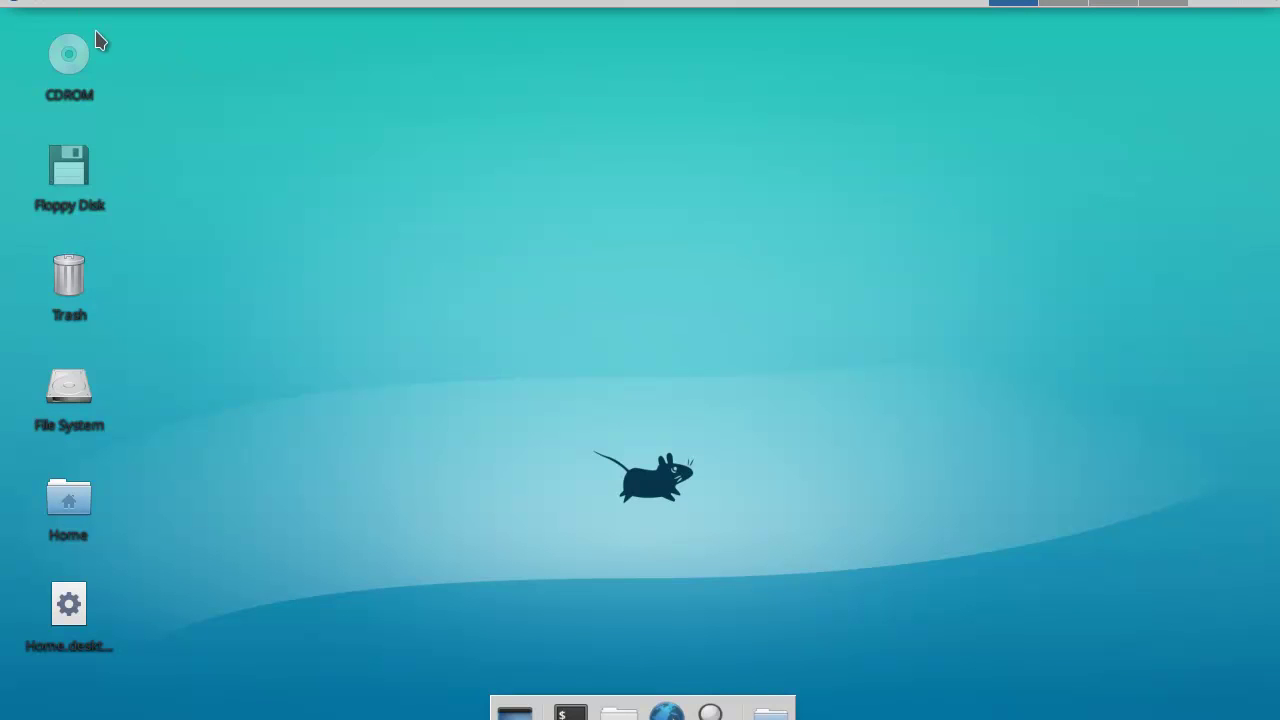
Install the Cinnamon desktop from a root terminal with sudo apt install cinnamon and agree to continue.
click(55, 3)
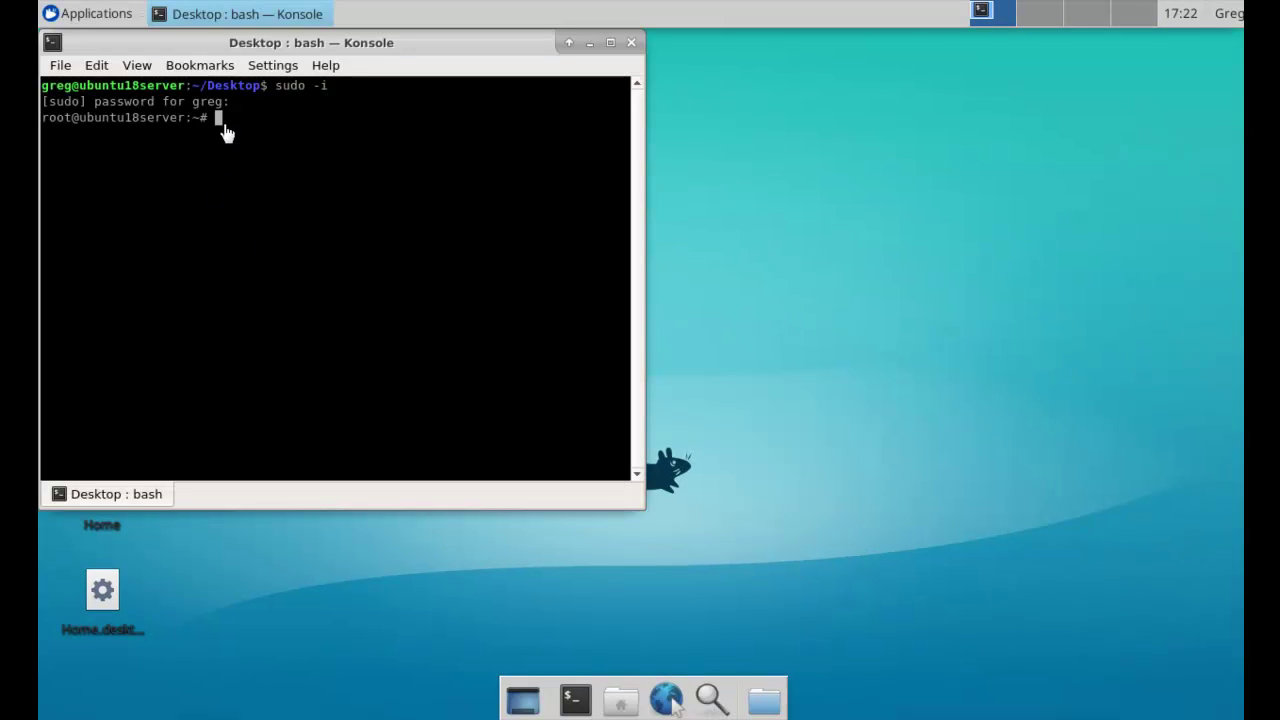
text(sudo apt install cinnamon)
key(Return)
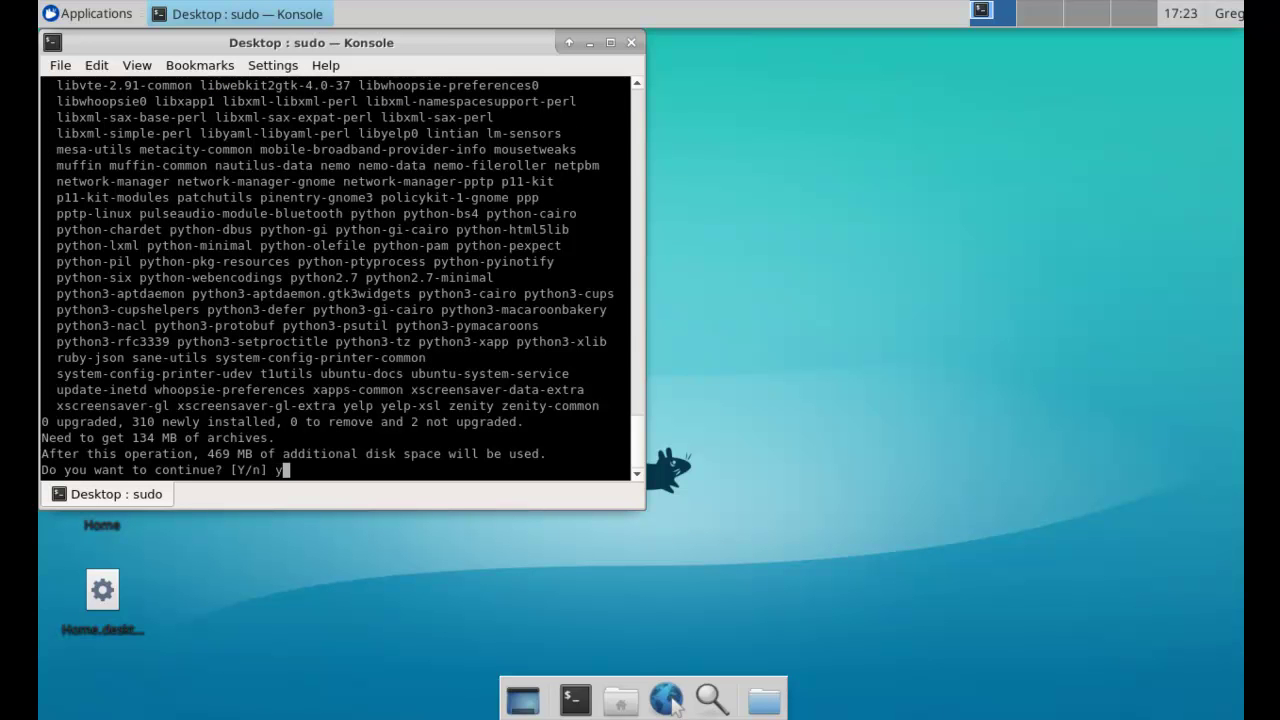
text(y)
key(Return)
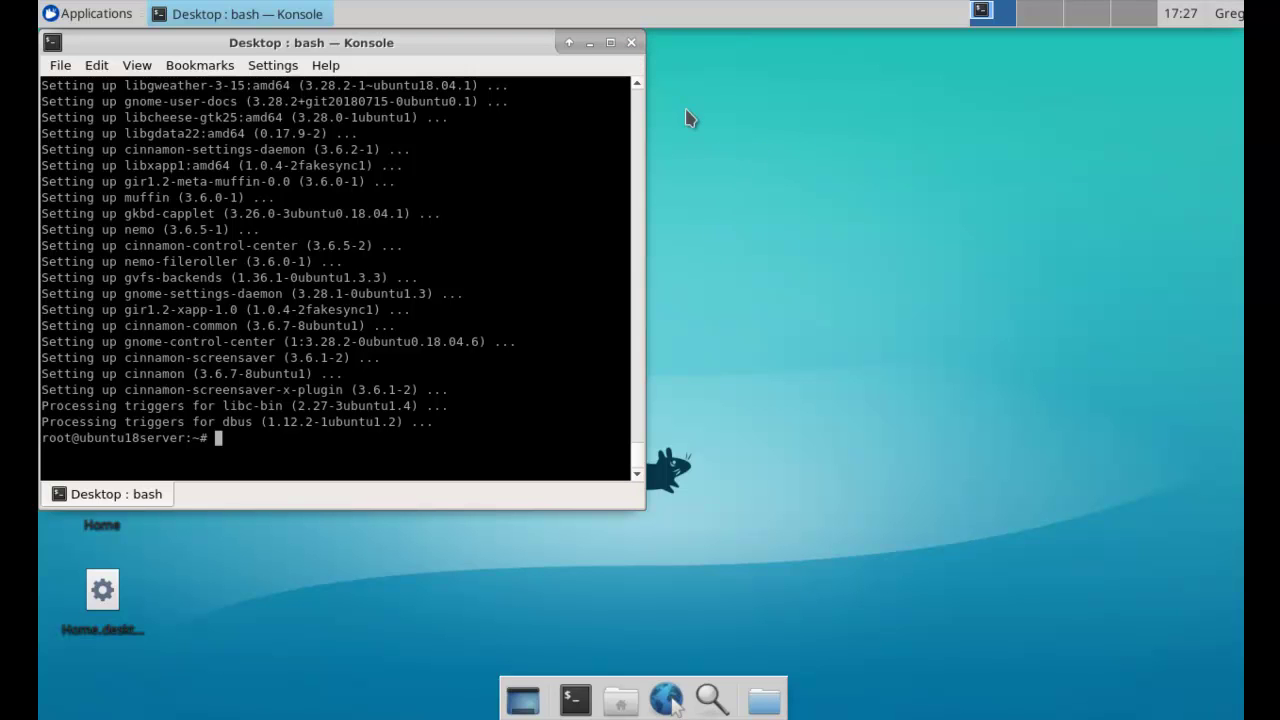
Close the Konsole window and log out of the Xfce session.
click(631, 43)
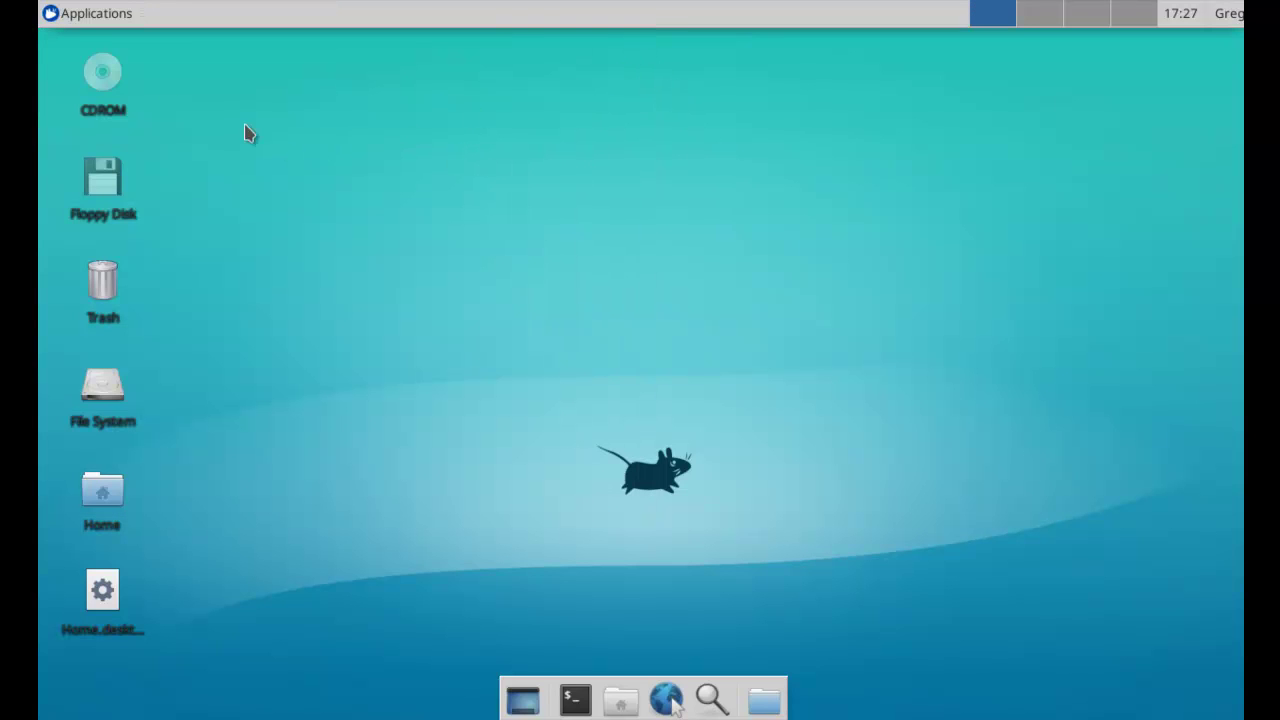
click(62, 16)
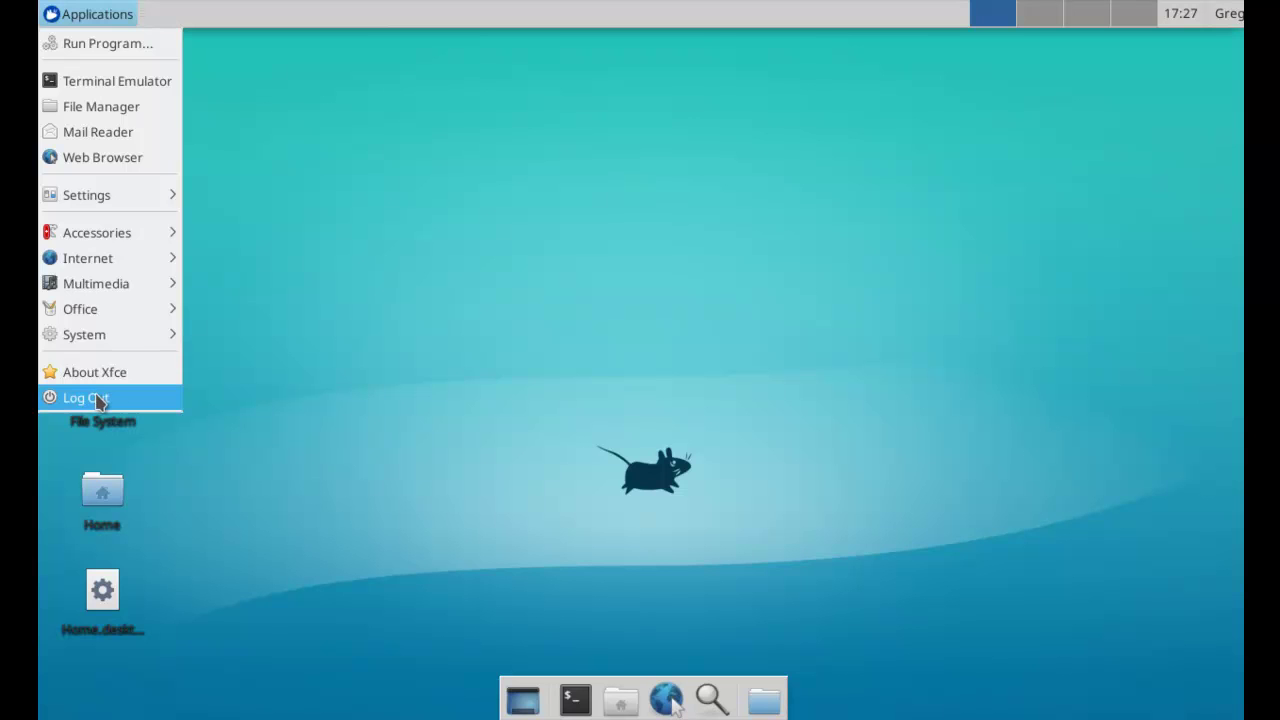
click(97, 400)
click(552, 314)
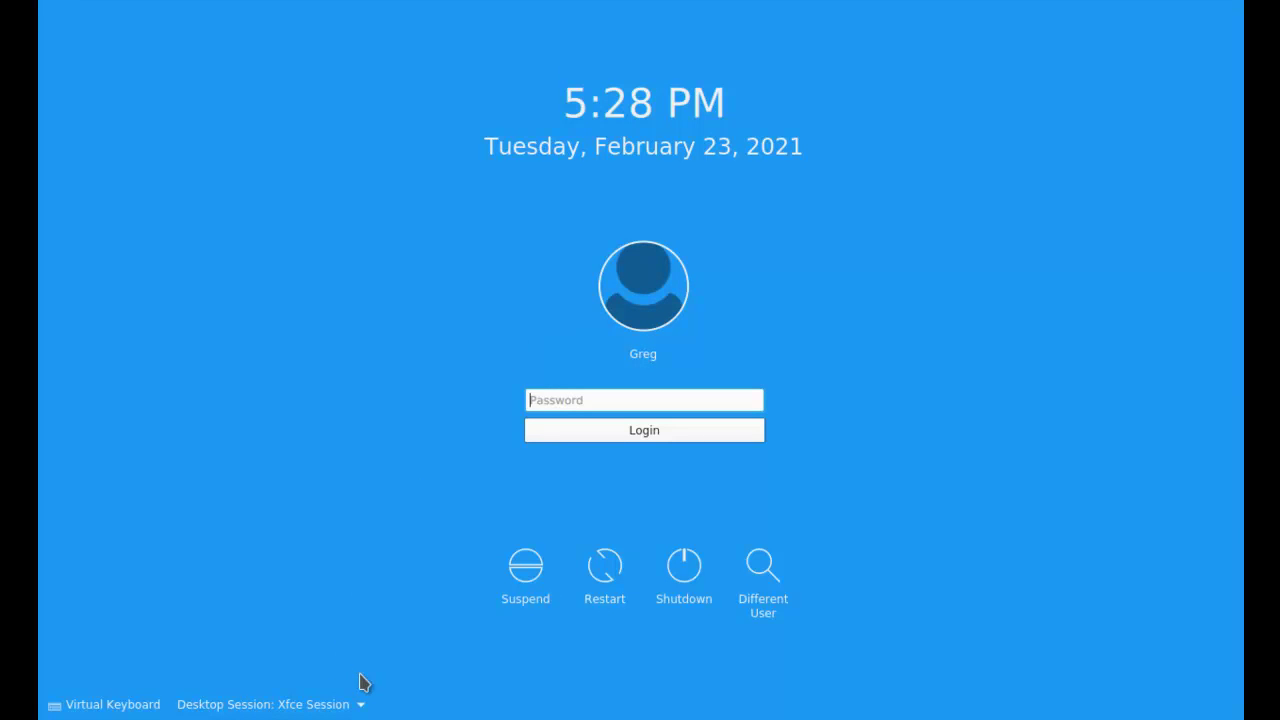
Choose Cinnamon as the desktop session and log in with the account password.
click(362, 706)
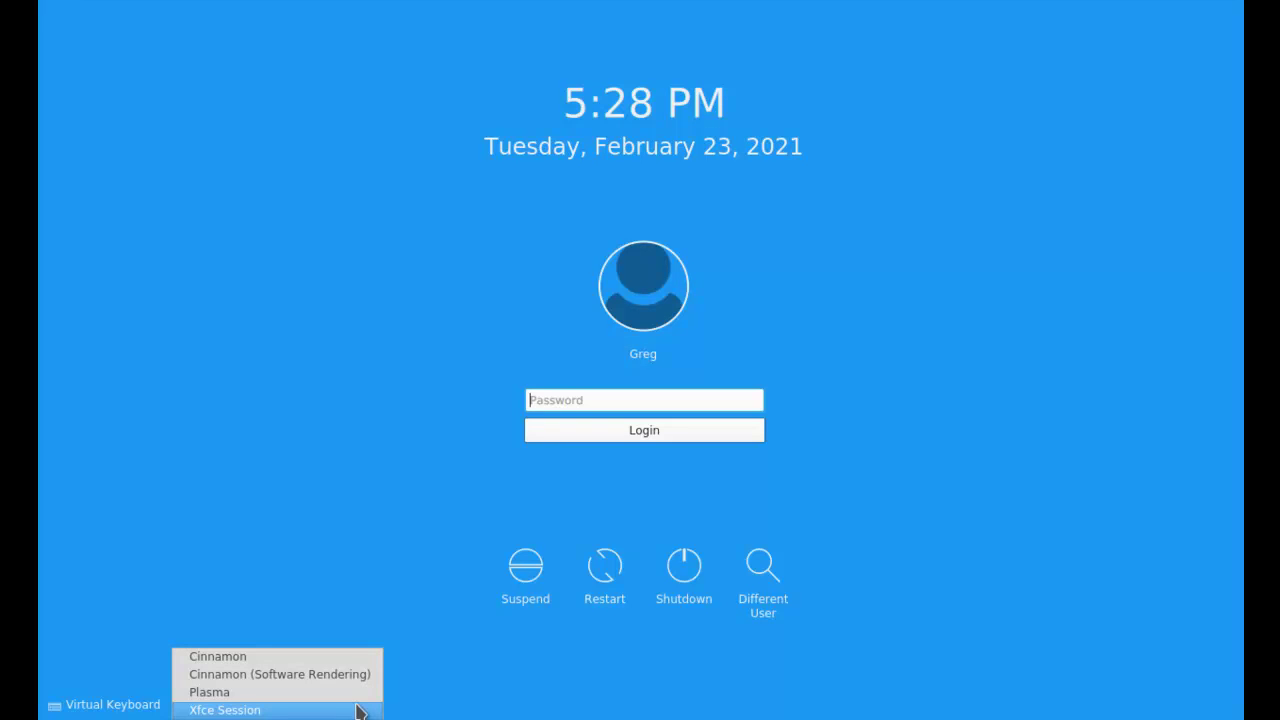
click(311, 658)
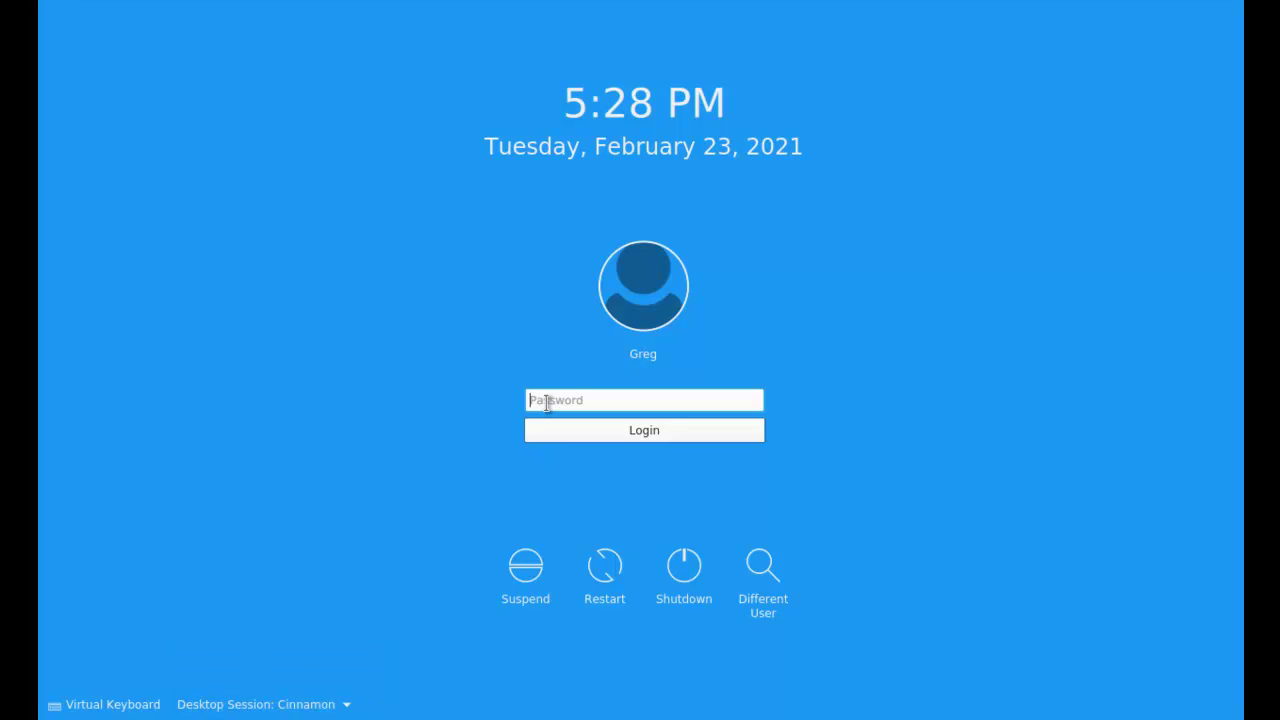
text(********)
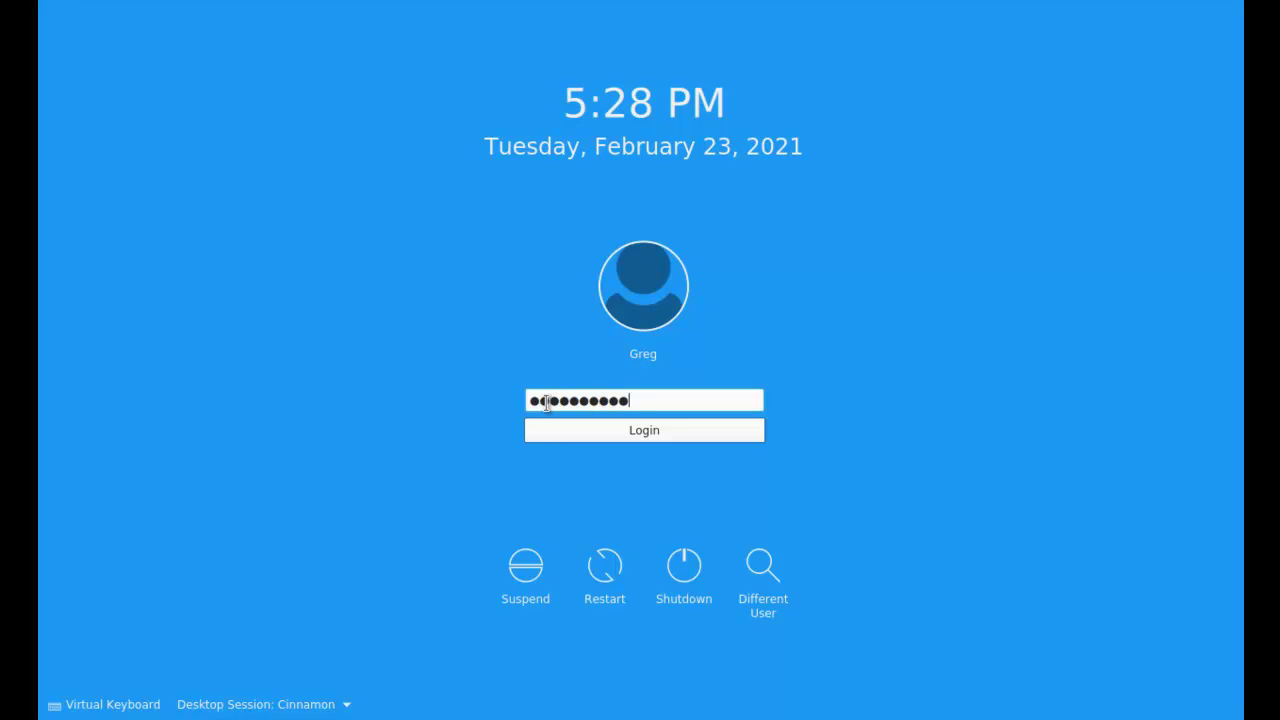
key(Return)
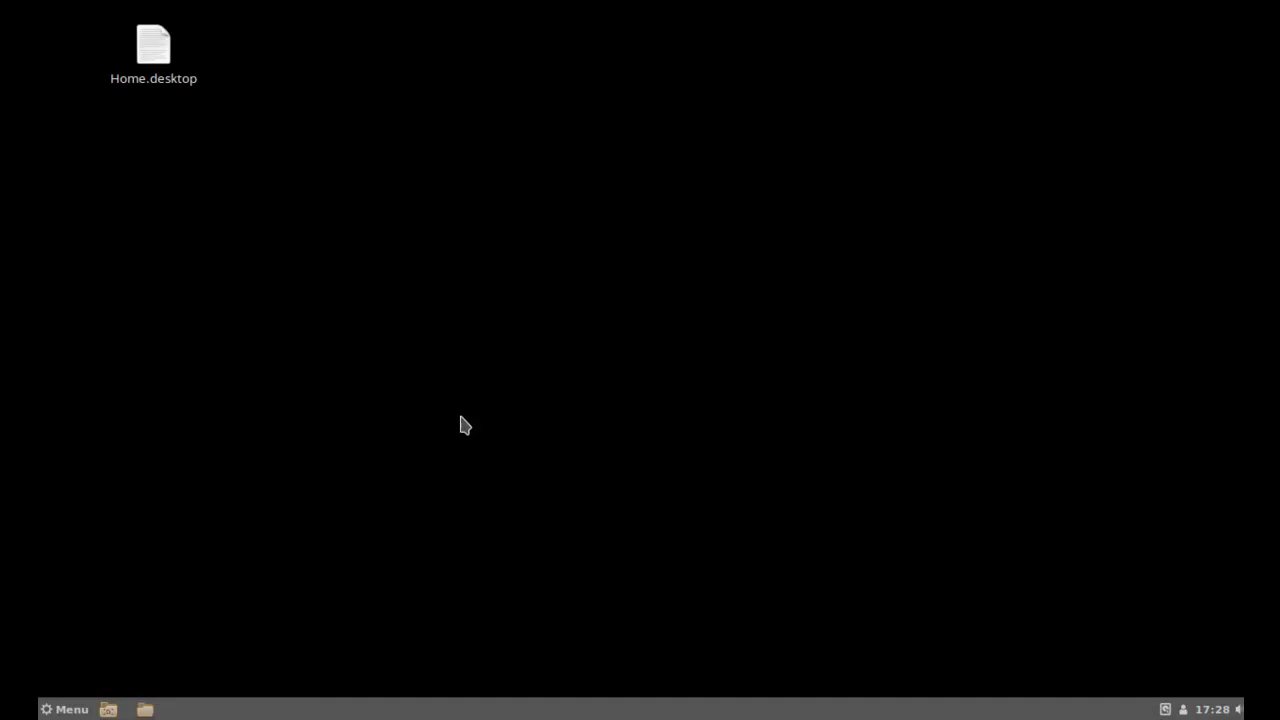
Look through Cinnamon's installed applications, including the Accessories category, and the actions offered for the empty desktop.
click(47, 711)
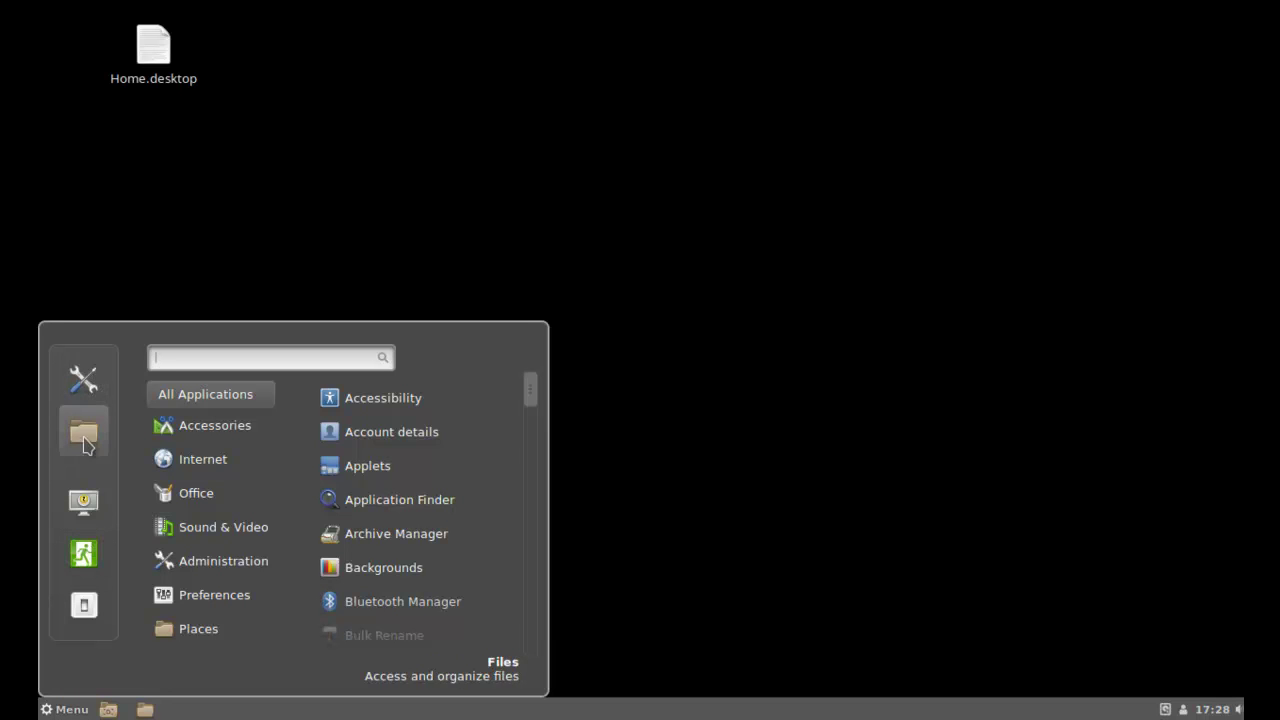
mouse_move(190, 428)
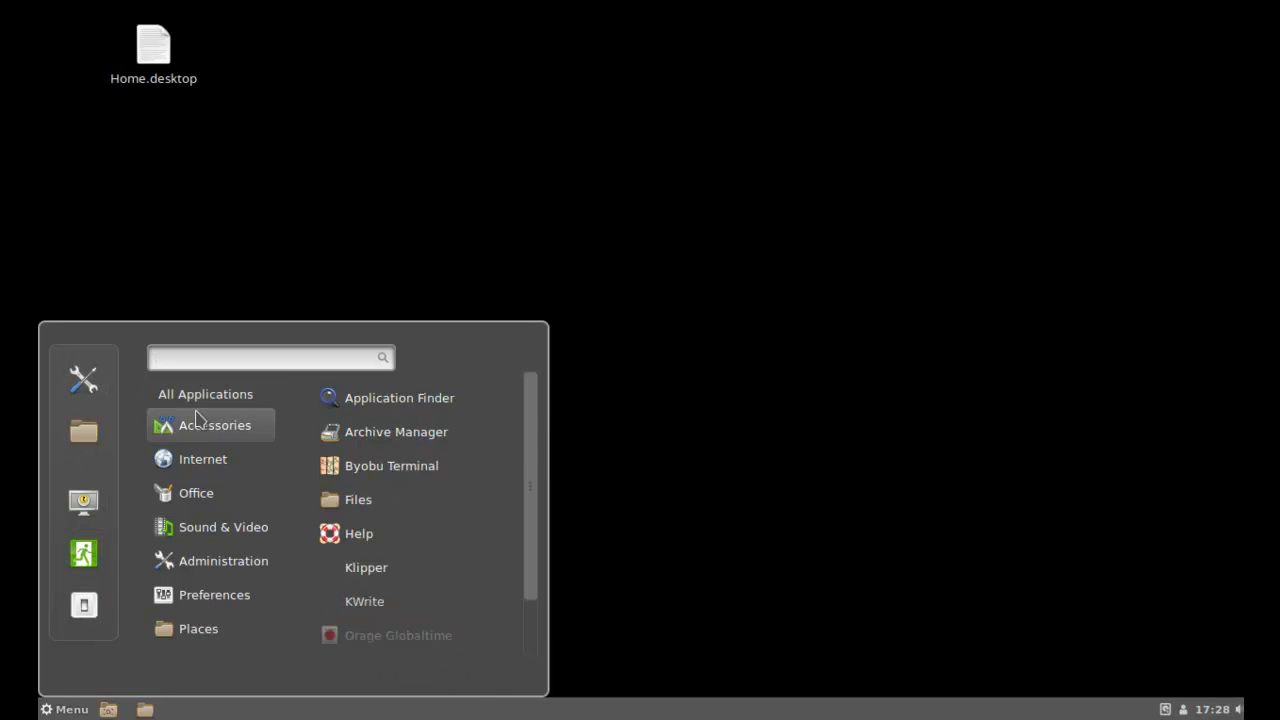
mouse_move(195, 400)
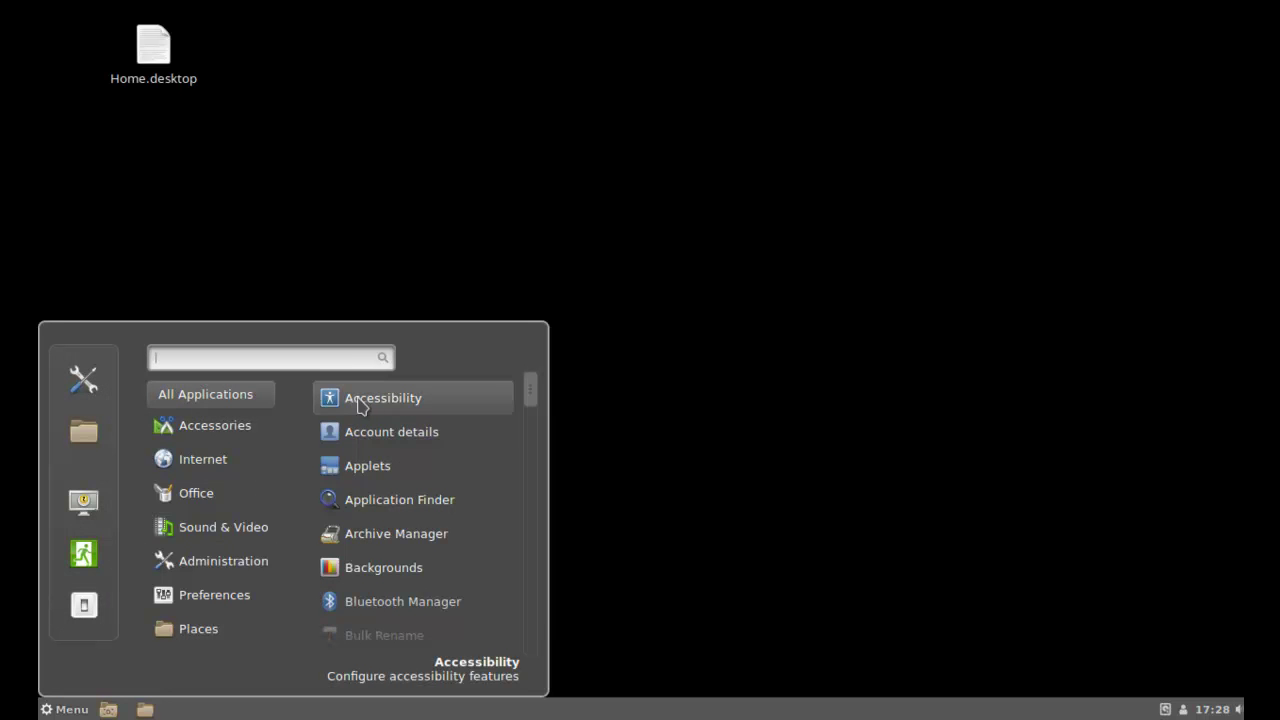
click(407, 217)
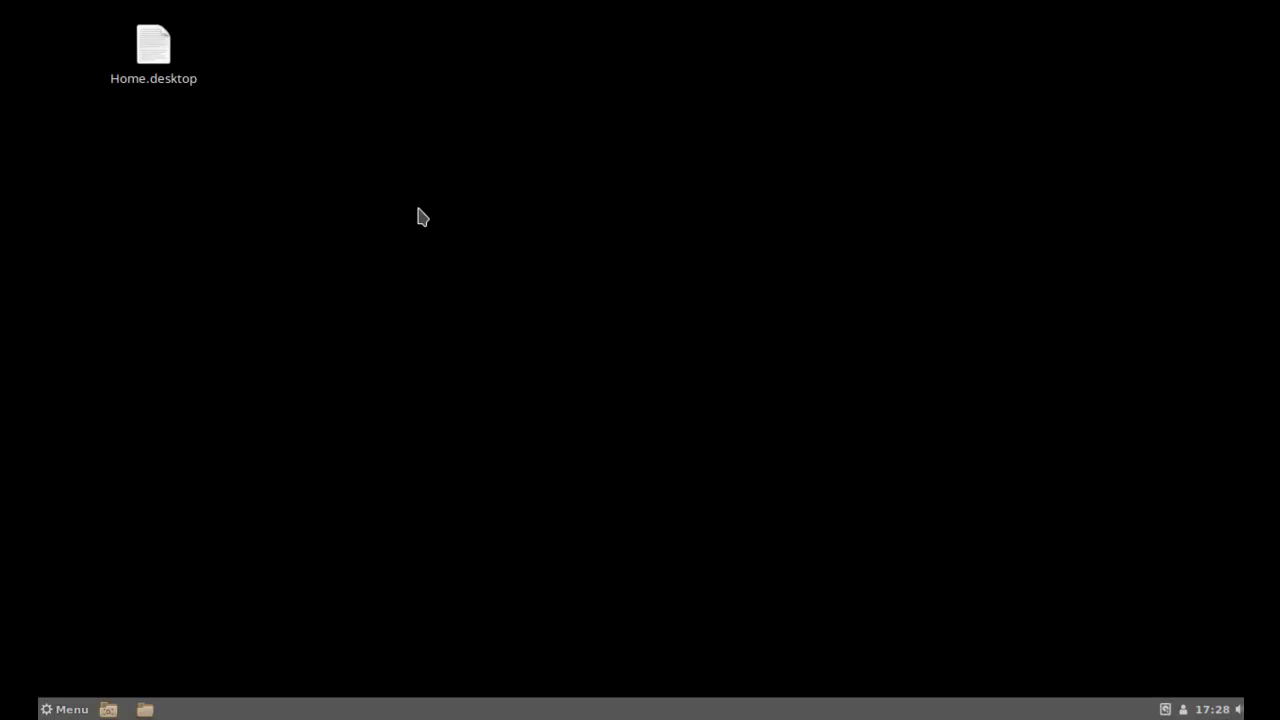
right_click(441, 210)
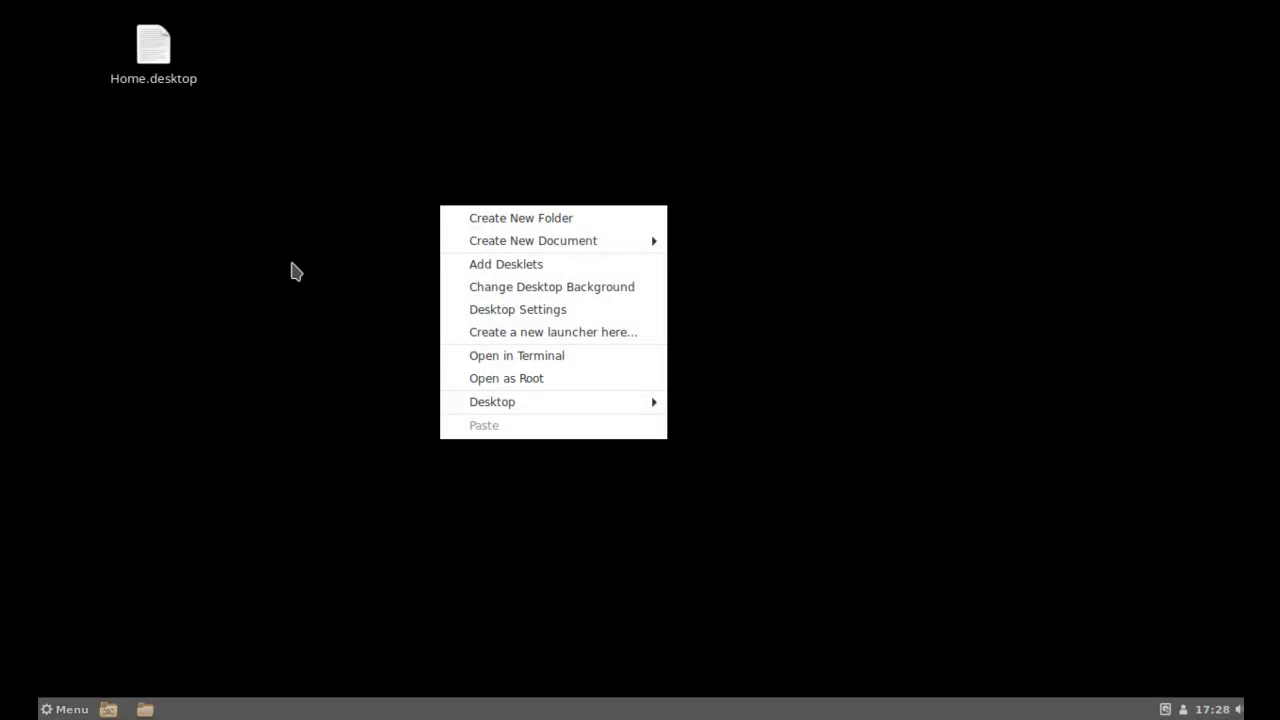
click(214, 398)
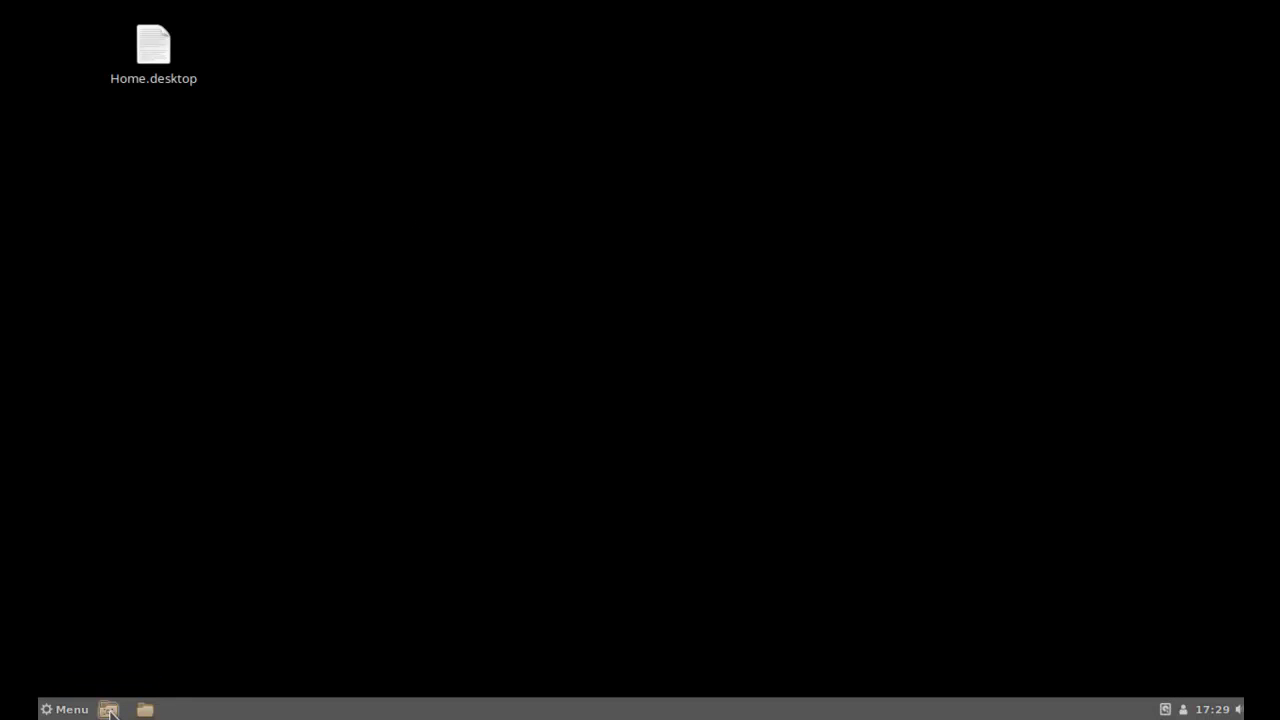
Open the home folder in the file manager to view its folders and close the window again.
click(144, 710)
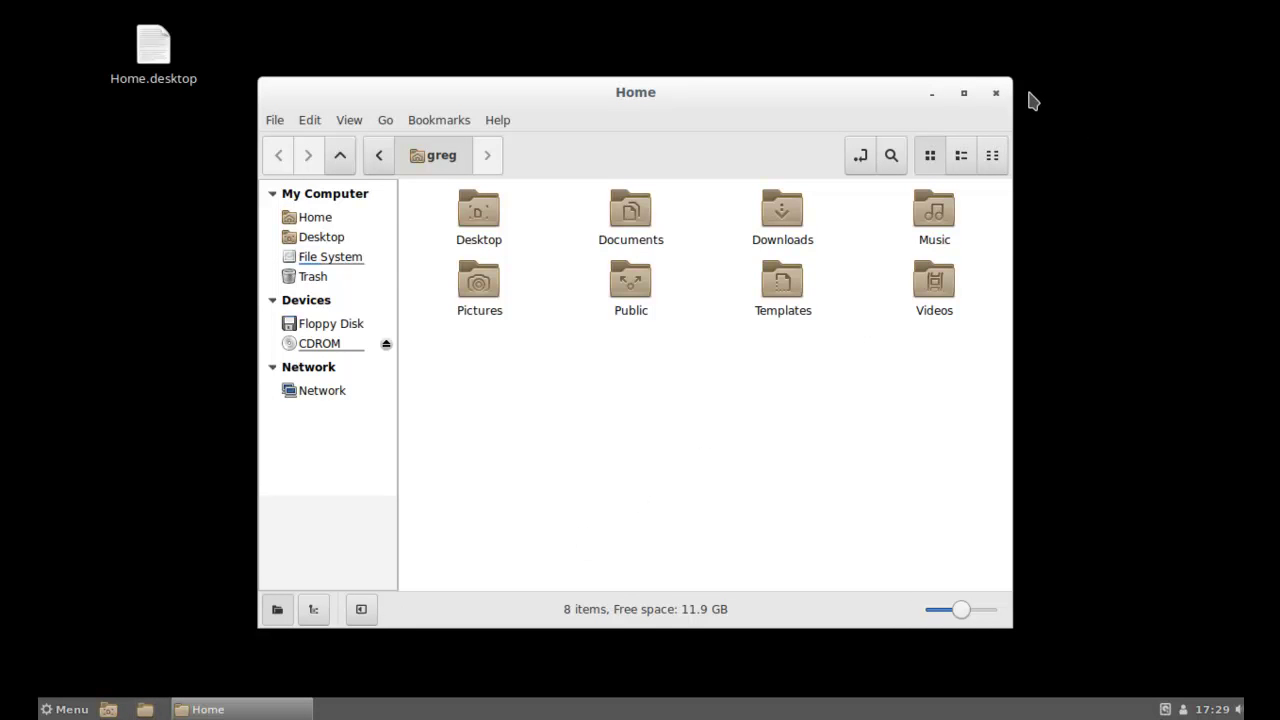
click(997, 96)
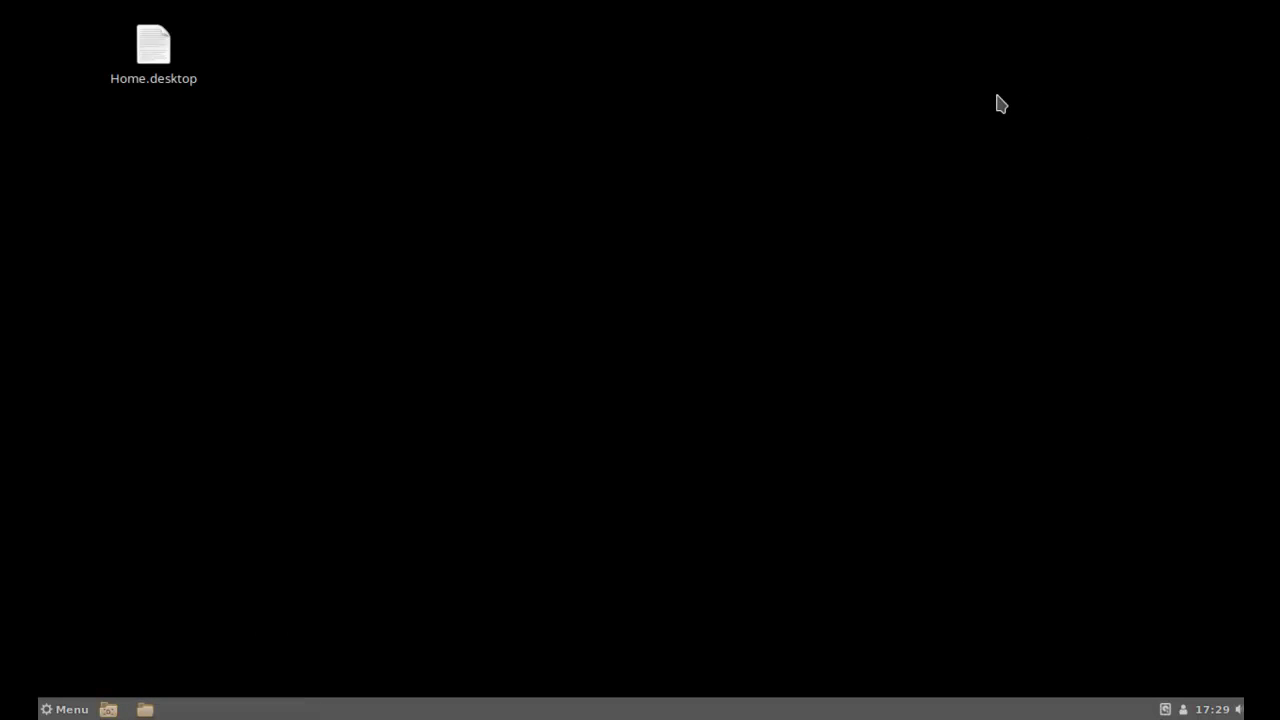